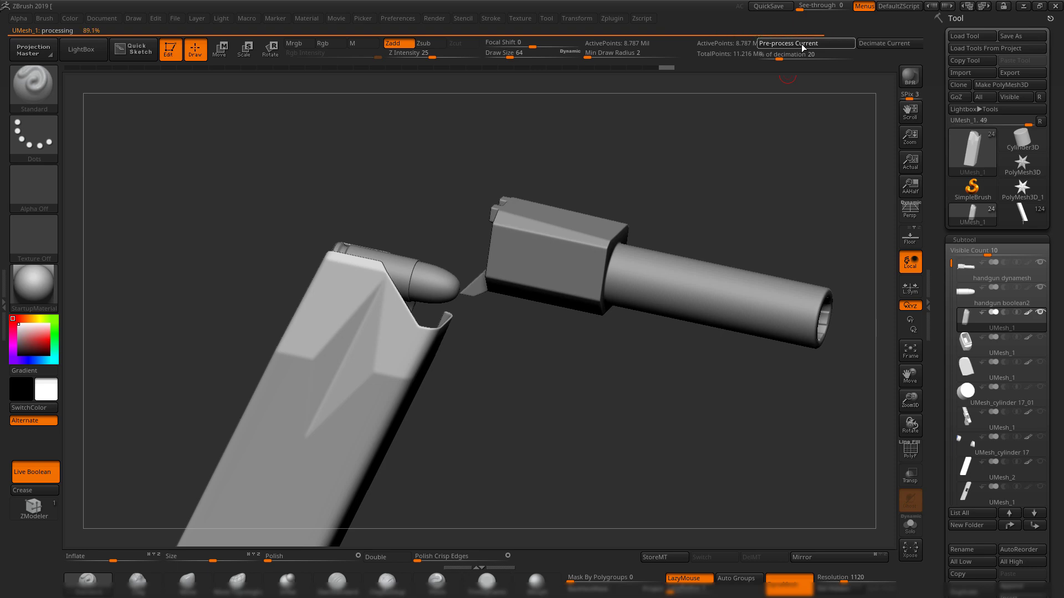
Rebuild the magazine base subtool with DynaMesh at resolution 736.
click(911, 527)
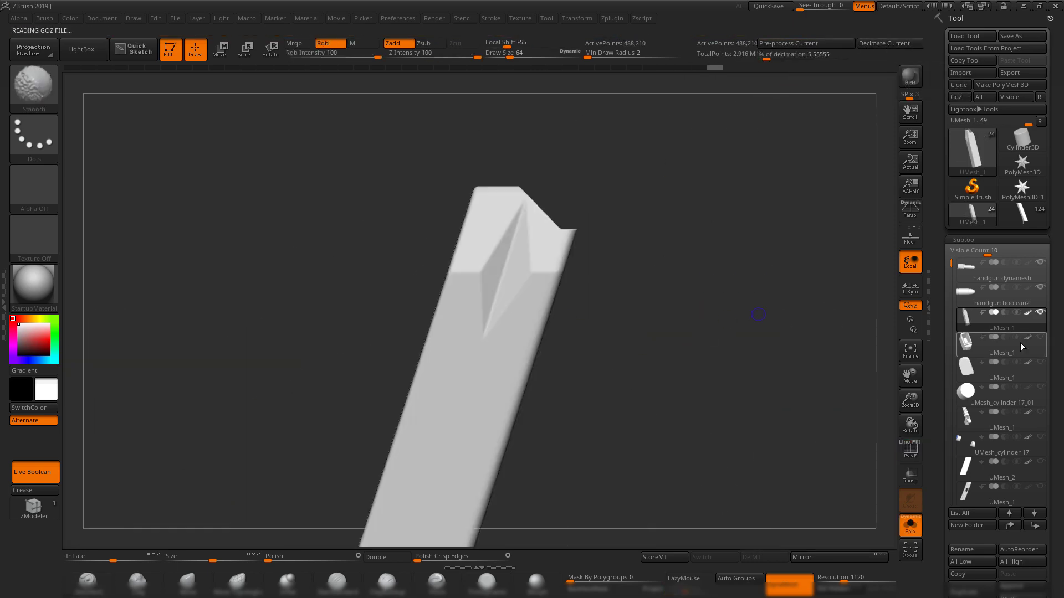
click(1021, 347)
drag(787, 327, 775, 271)
click(787, 584)
key(ctrl+z)
drag(827, 582, 835, 581)
click(788, 584)
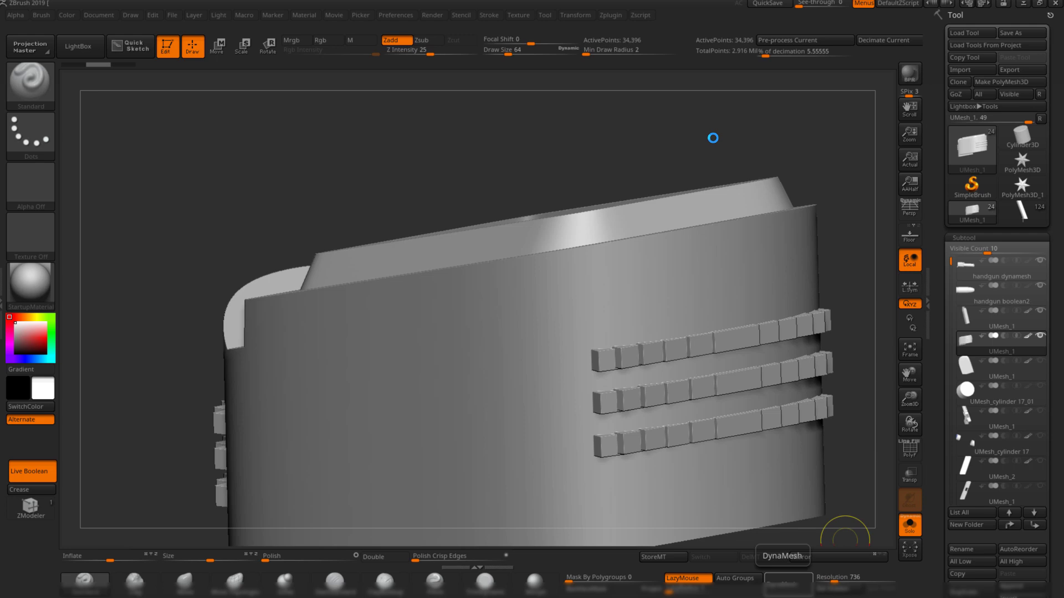
Round off the magazine base's hard edges with Polish Crisp Edges.
drag(713, 138, 736, 266)
click(506, 555)
drag(415, 559, 437, 559)
mouse_move(831, 498)
mouse_down()
mouse_move(769, 267)
mouse_move(682, 239)
mouse_move(819, 384)
mouse_move(776, 310)
mouse_up()
alt+drag(776, 310, 581, 310)
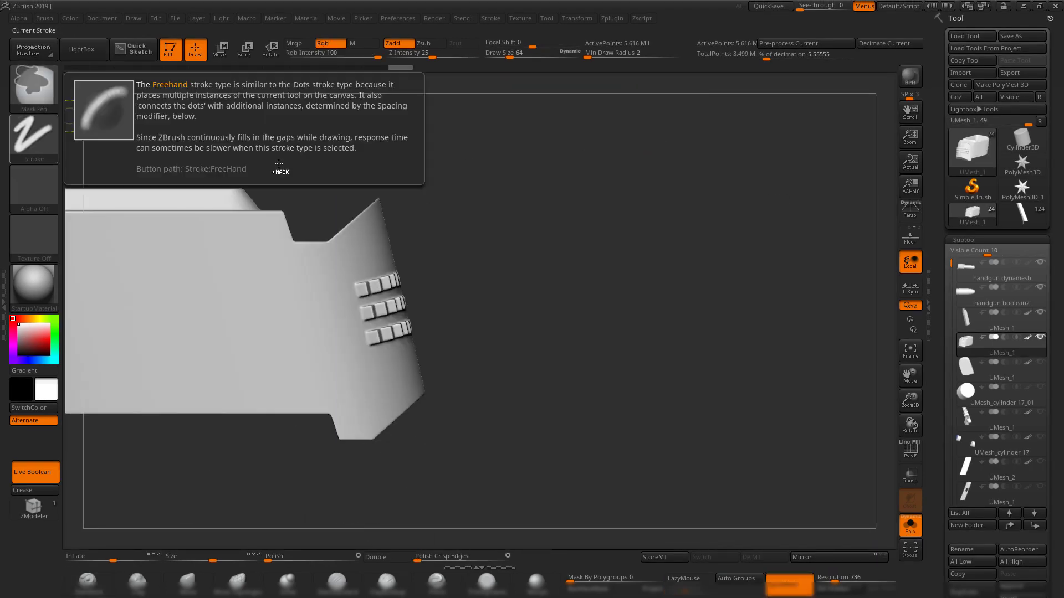
mouse_move(279, 163)
mouse_down()
mouse_move(532, 278)
mouse_move(710, 295)
mouse_move(739, 341)
mouse_move(646, 380)
mouse_move(613, 498)
mouse_move(772, 351)
mouse_move(745, 395)
mouse_move(499, 280)
mouse_move(727, 321)
mouse_move(882, 282)
mouse_move(764, 394)
mouse_move(612, 387)
mouse_move(545, 123)
mouse_up()
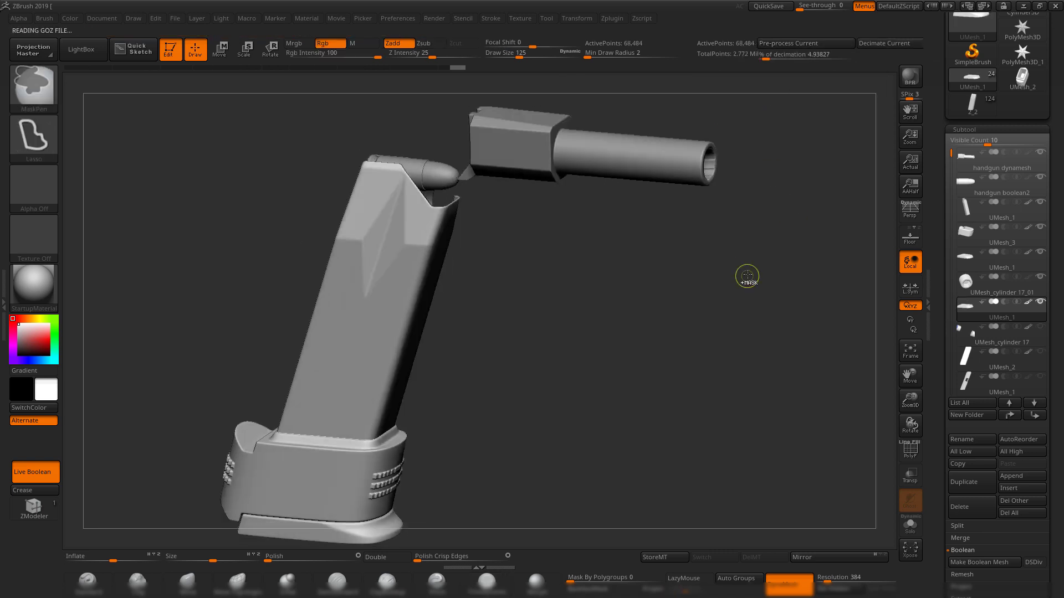
Pre-process the handgun's frame and slide subtools for decimation.
click(792, 45)
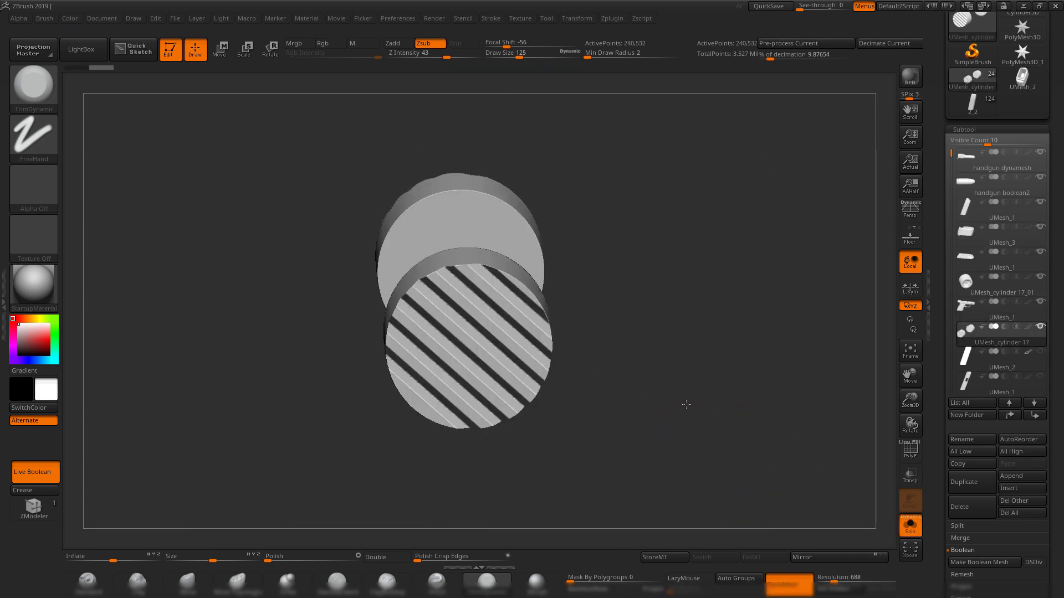
drag(360, 437, 324, 446)
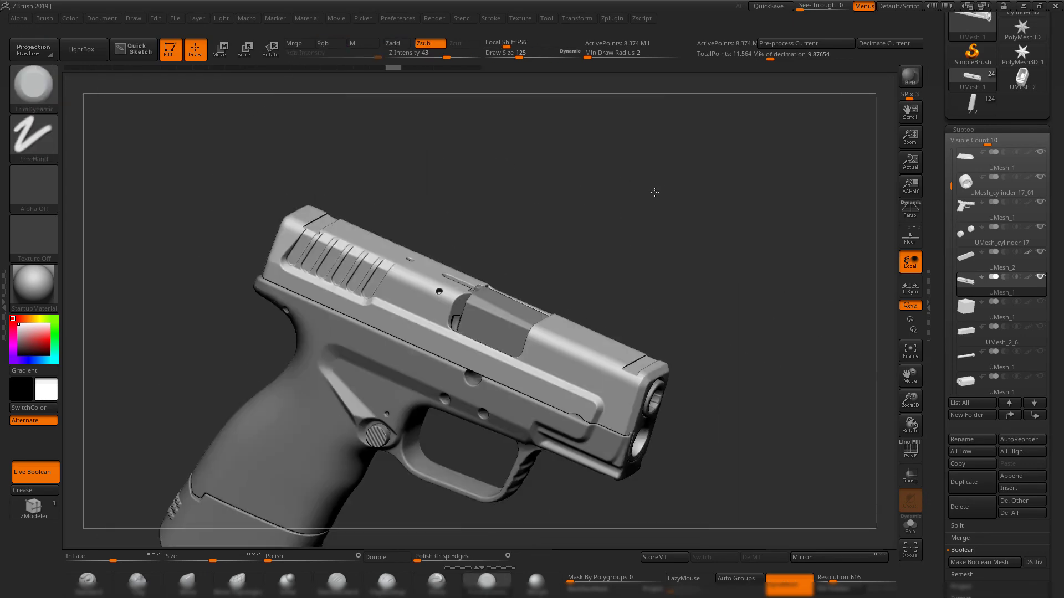
drag(654, 192, 693, 199)
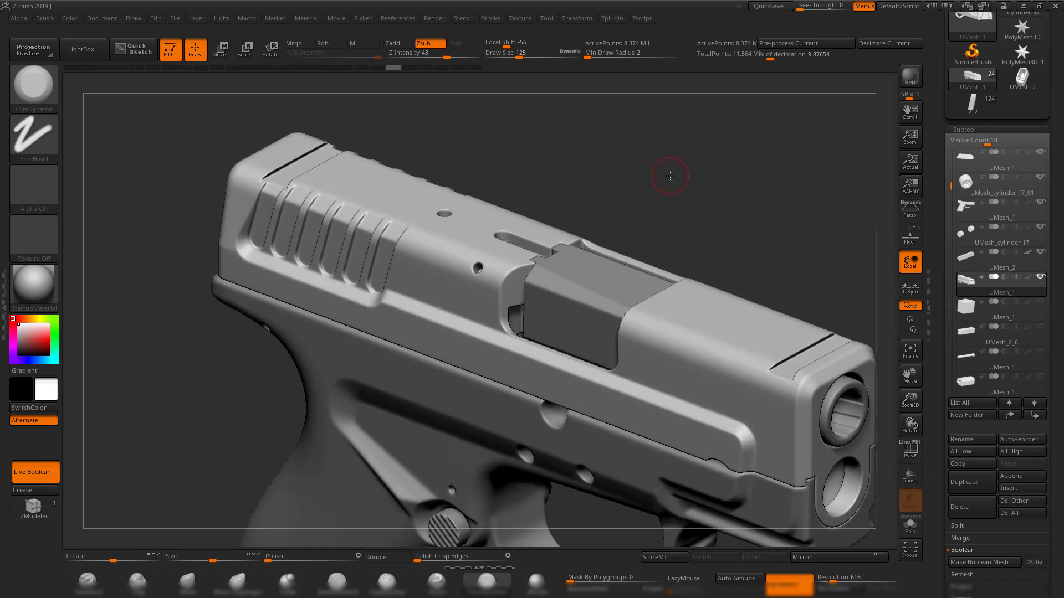
drag(698, 79, 766, 52)
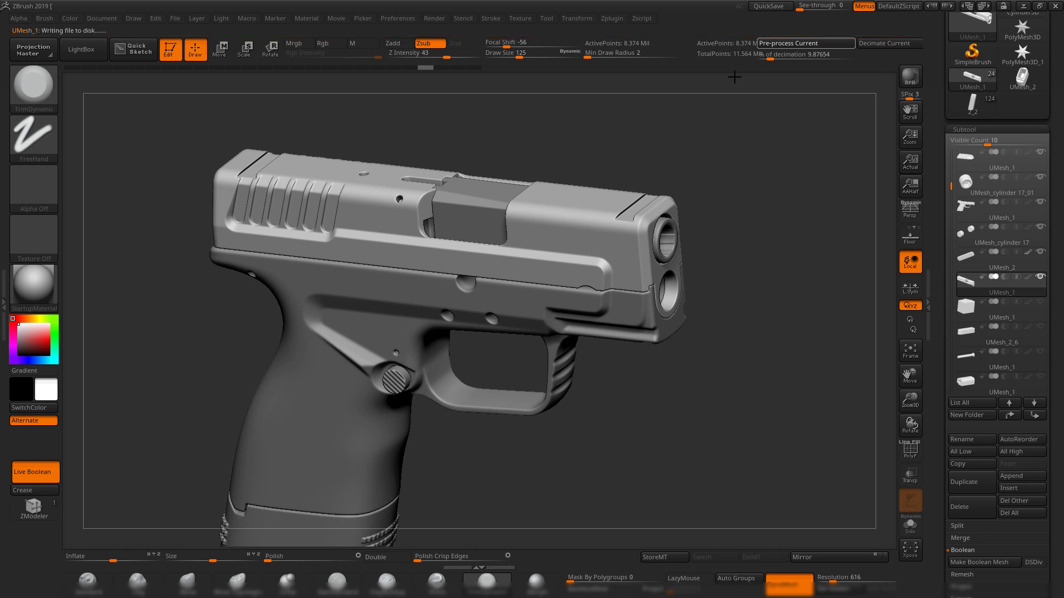
click(912, 526)
click(912, 526)
Rebuild the block subtool inside the slide with DynaMesh at resolution 1392 and polish its crisp edges.
click(967, 308)
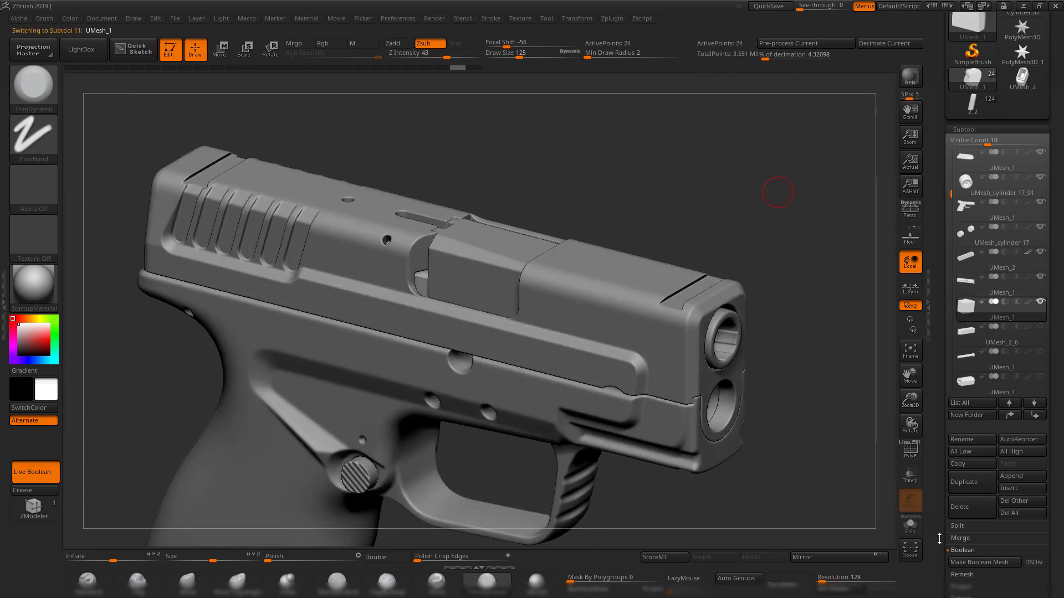
click(912, 526)
click(789, 585)
click(418, 559)
drag(724, 345, 743, 438)
click(910, 526)
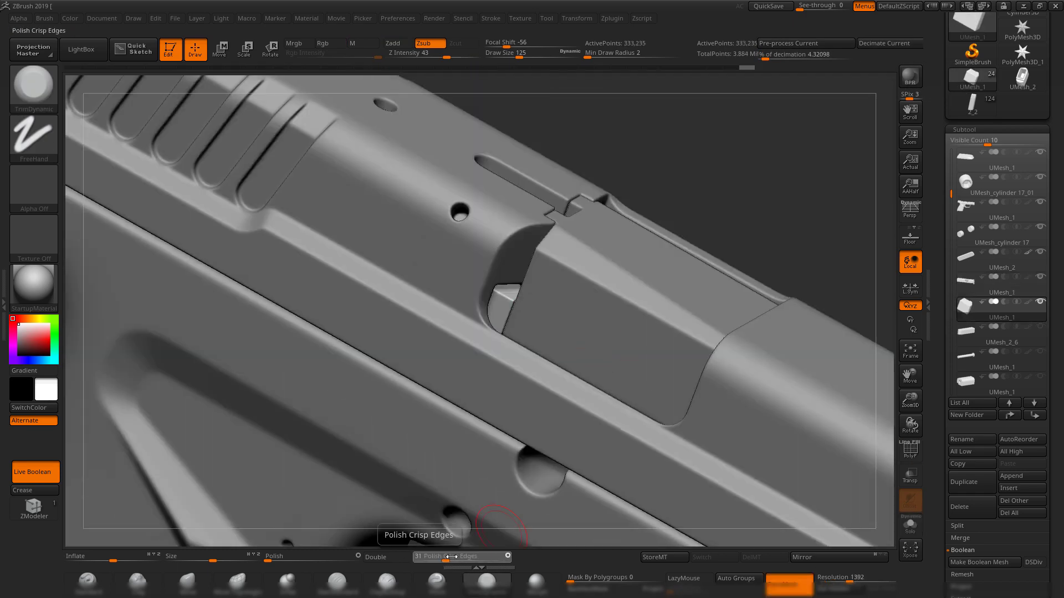
Decimate the block subtool inside the slide.
alt+drag(737, 144, 660, 88)
click(884, 43)
Rebuild the round-ended bar subtool UMesh_2_6 with DynaMesh at resolution 1144 and polish its crisp edges.
click(967, 333)
click(910, 526)
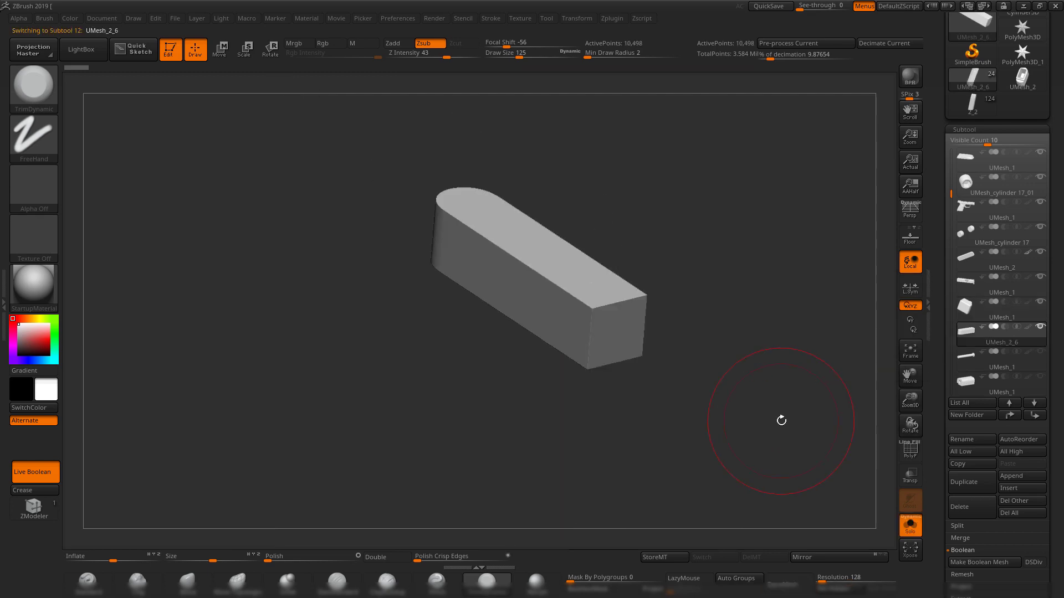
click(844, 580)
click(789, 585)
click(421, 559)
click(910, 525)
Mask the square end of the round-ended bar subtool, invert the mask, and activate Move.
drag(588, 100, 572, 149)
alt+click(637, 311)
click(910, 525)
alt+click(465, 308)
click(911, 526)
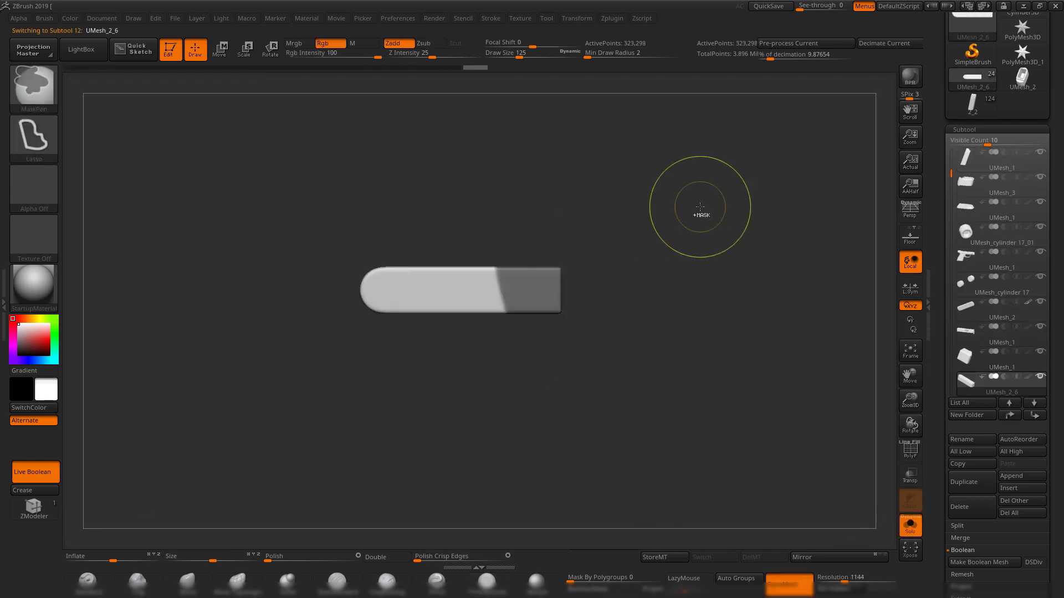
ctrl+click(700, 214)
click(910, 526)
key(w)
alt+drag(654, 133, 634, 175)
Switch to the source tool with the boolean folders and adjust folder visibility to expose the slide's ejection port.
click(980, 307)
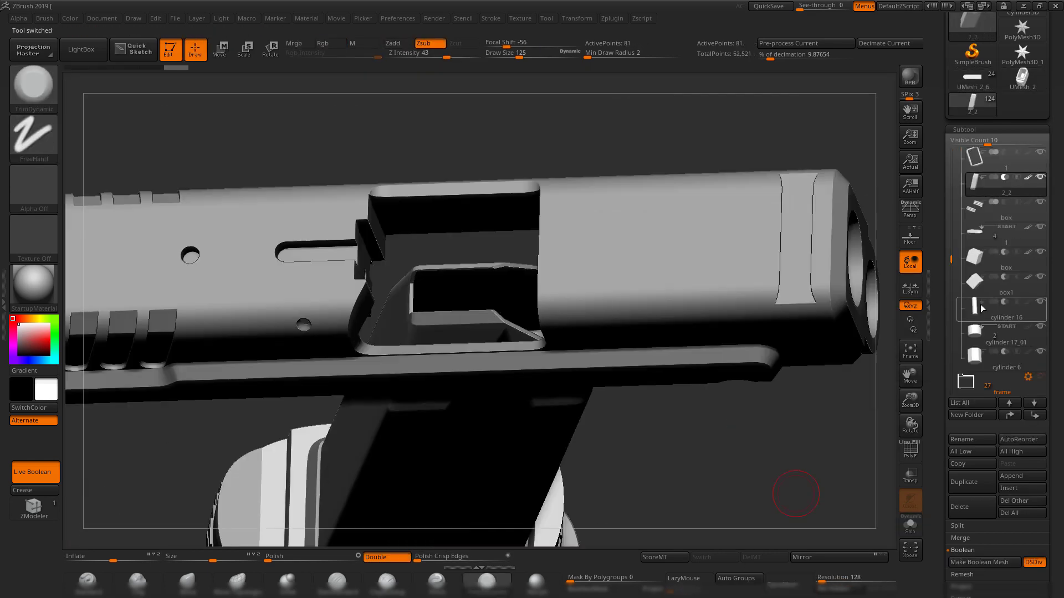
drag(865, 95, 871, 155)
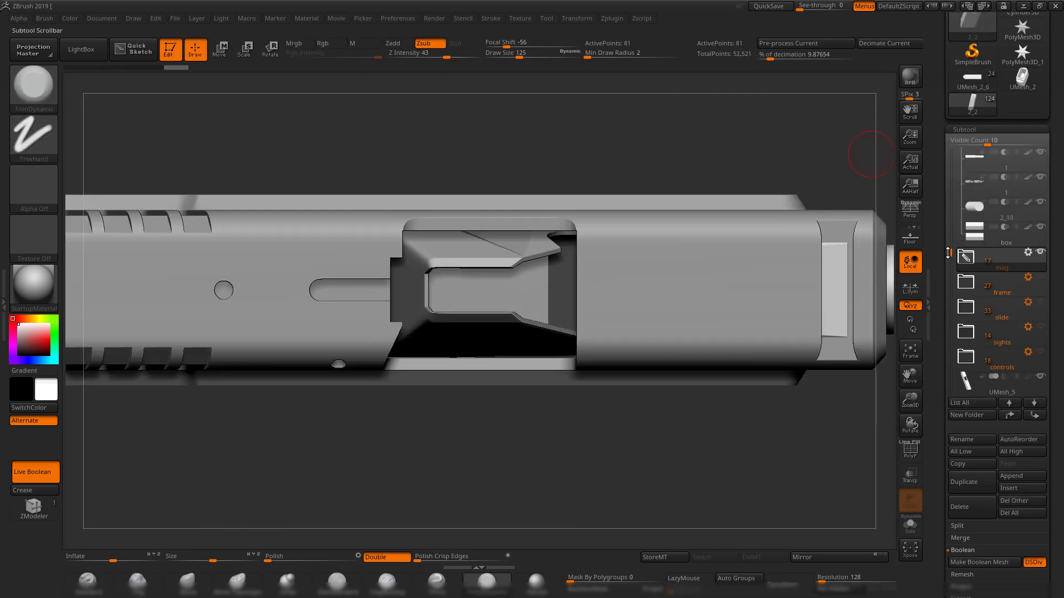
click(1040, 252)
click(1040, 227)
click(1040, 252)
alt+click(720, 266)
mouse_move(687, 410)
mouse_down()
mouse_move(694, 468)
mouse_move(712, 463)
mouse_up()
Mask one end of the slide's slot piece 2_6 in isolation and activate Move.
alt+click(599, 296)
click(910, 526)
ctrl+drag(360, 232, 443, 343)
click(910, 525)
key(w)
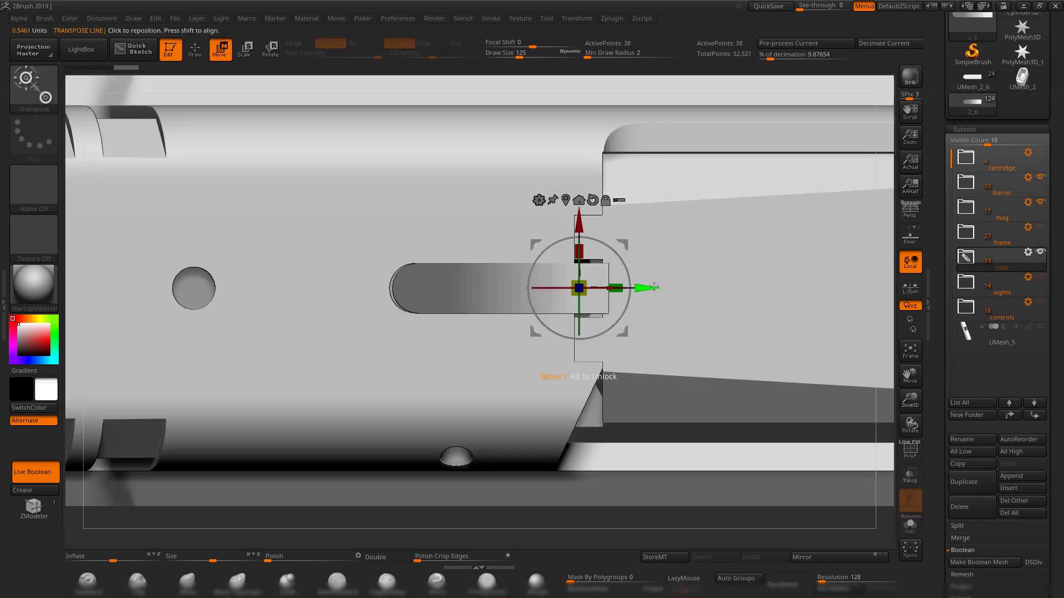
Examine the part under the slide's slot with the slide folder hidden and with the part isolated.
click(1040, 252)
alt+click(516, 288)
click(1040, 252)
click(911, 526)
alt+drag(659, 432, 637, 416)
click(910, 526)
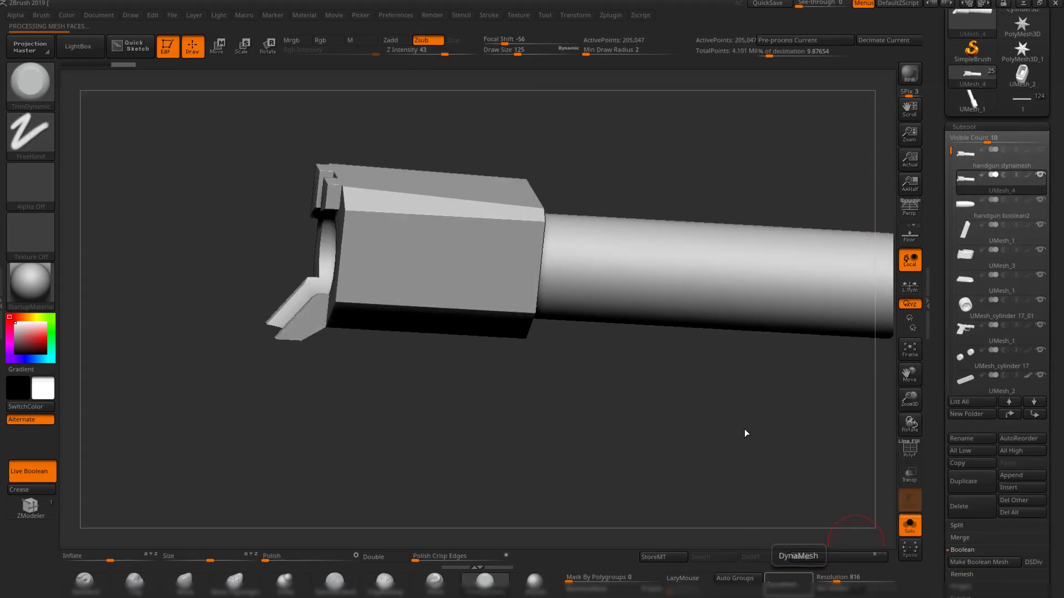
Soften the barrel subtool UMesh_4 with Polish Crisp Edges.
drag(744, 430, 654, 448)
click(467, 556)
mouse_move(720, 443)
mouse_down()
mouse_move(643, 484)
mouse_move(737, 471)
mouse_up()
Mask circular areas around the barrel's chamber opening.
ctrl+drag(344, 248, 538, 448)
drag(687, 432, 831, 310)
ctrl+drag(465, 250, 591, 379)
drag(750, 377, 654, 383)
ctrl+drag(472, 302, 603, 432)
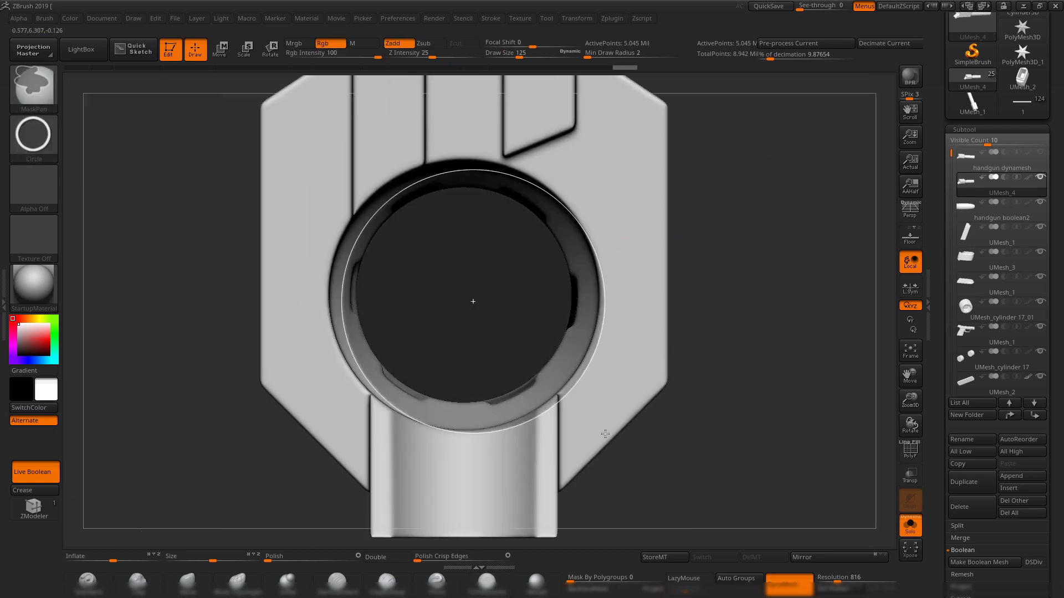
mouse_move(748, 383)
mouse_down()
mouse_move(636, 357)
mouse_move(755, 294)
mouse_up()
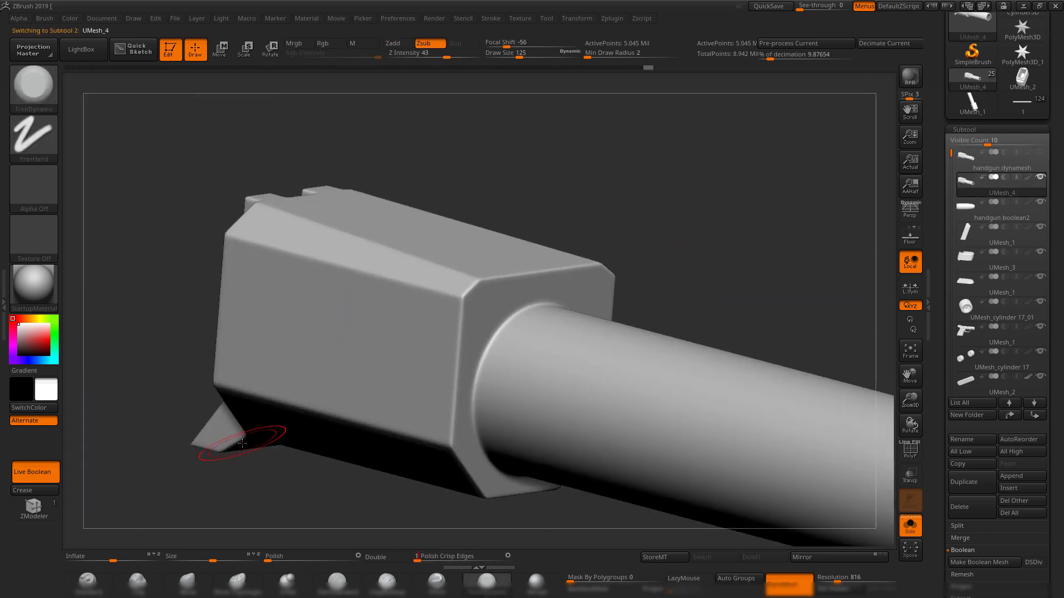
Pre-process the barrel subtool and the slide's rear plate subtool for decimation.
click(778, 43)
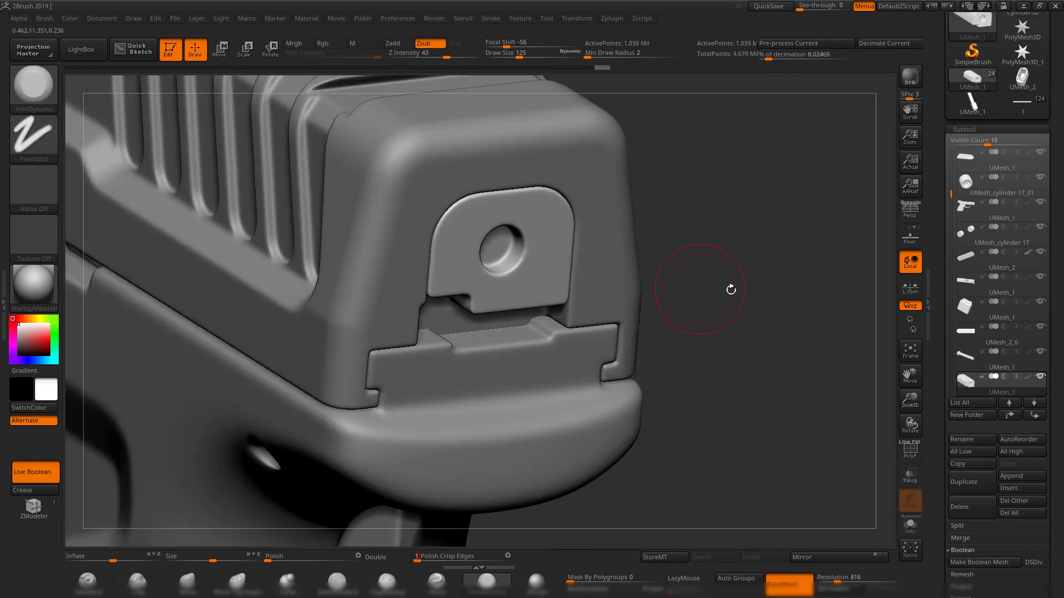
click(827, 44)
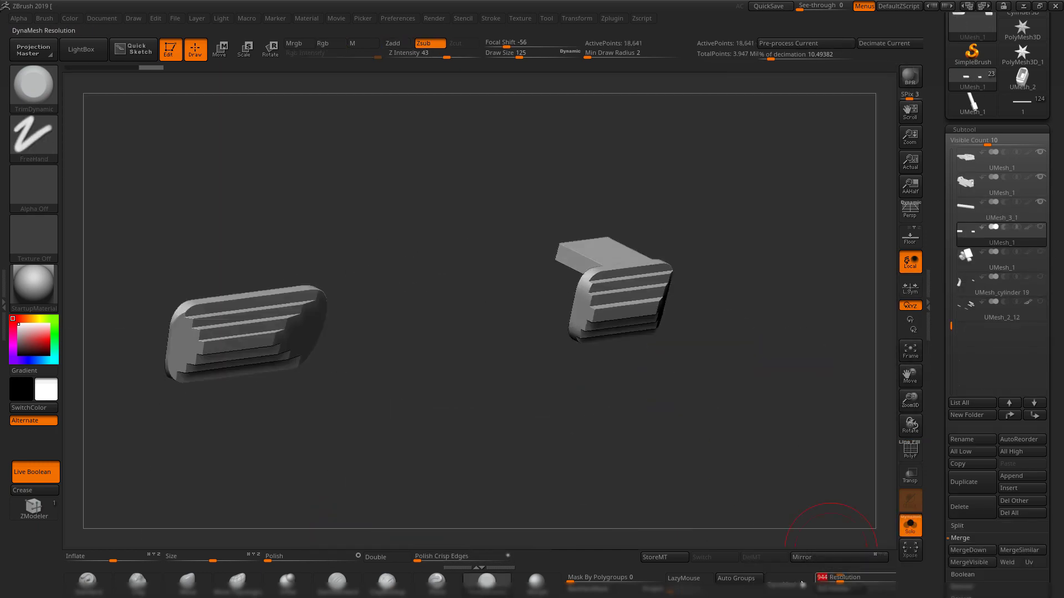
drag(665, 428, 242, 419)
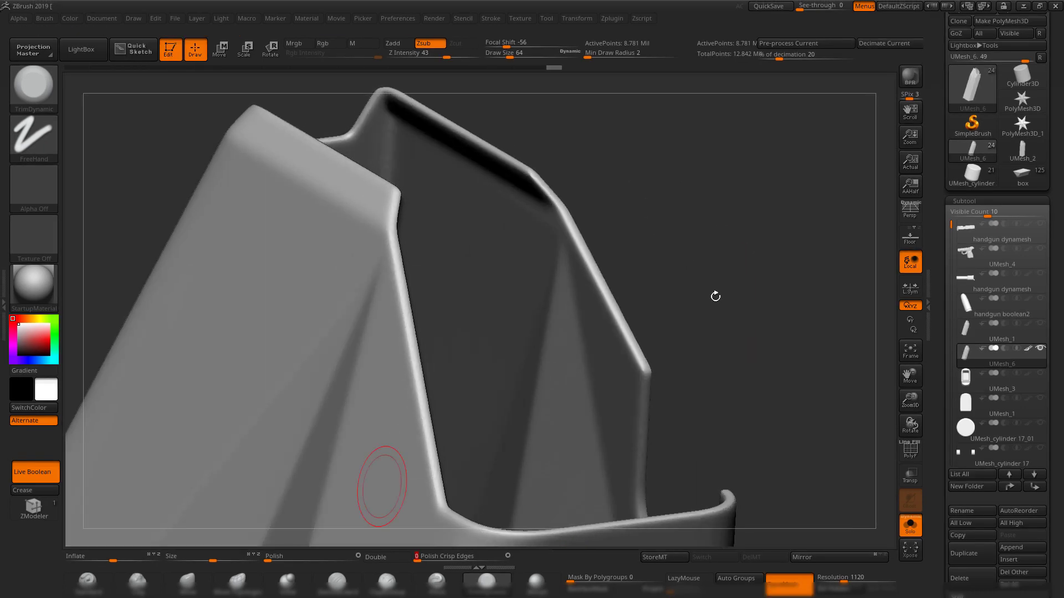
Pre-process the reworked magazine body subtool UMesh_6 for decimation.
drag(715, 297, 731, 241)
click(906, 533)
click(907, 533)
drag(691, 310, 753, 126)
click(1040, 374)
click(805, 43)
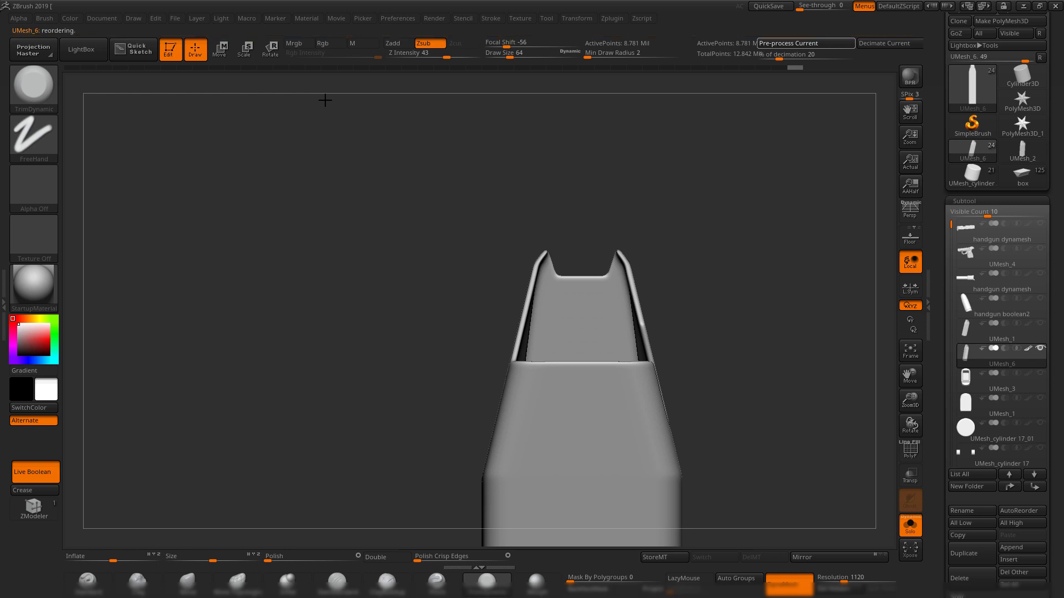
Set the decimation percentage to 4.32098 and decimate the magazine body subtool UMesh_6.
drag(702, 257, 764, 244)
drag(770, 58, 765, 58)
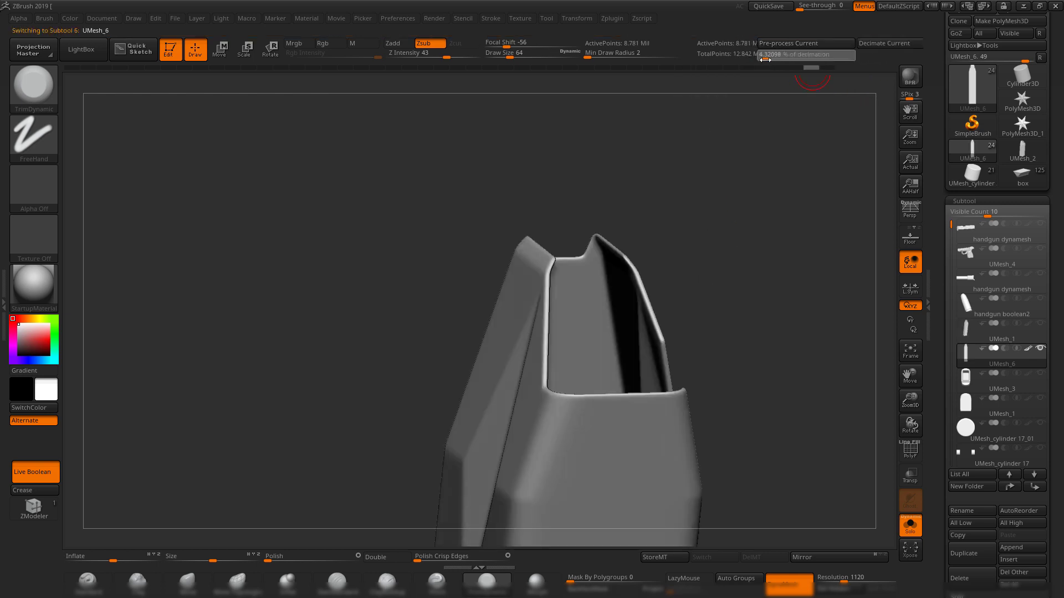
click(884, 43)
shift+drag(743, 266, 765, 319)
Delete the old magazine subtool UMesh_1 and select its replacement, UMesh_6.
click(964, 339)
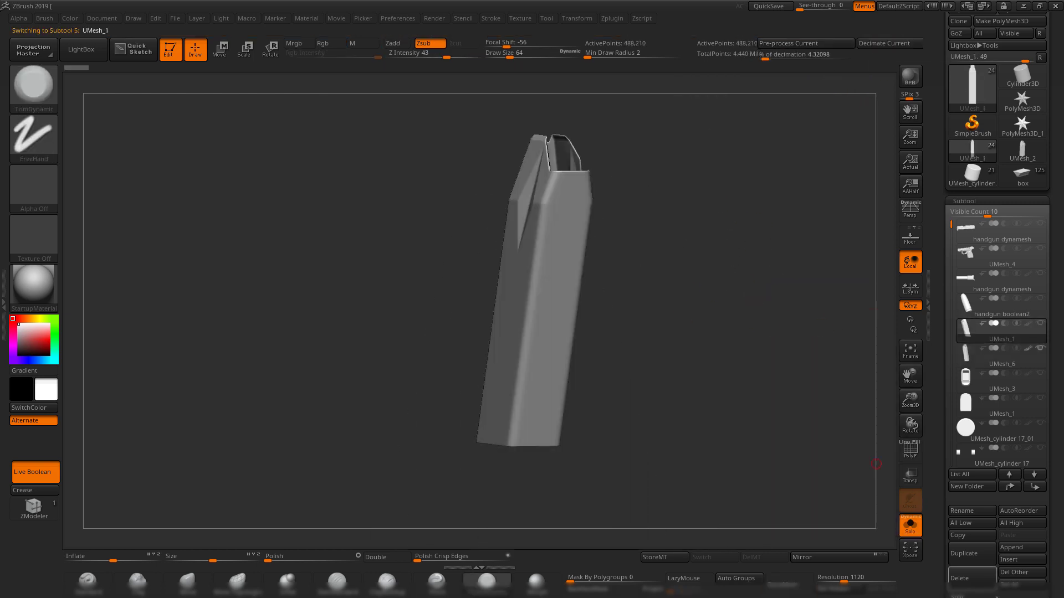
click(965, 354)
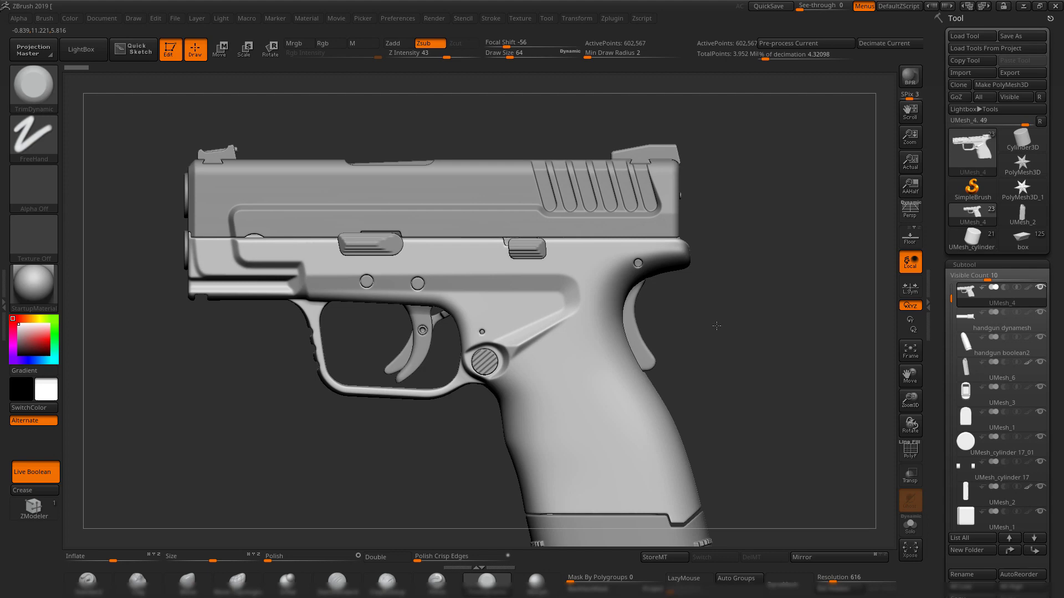
Isolate the slide subtool in the viewport and select the TrimDynamic brush.
drag(717, 326, 686, 332)
drag(753, 335, 814, 346)
drag(953, 299, 953, 271)
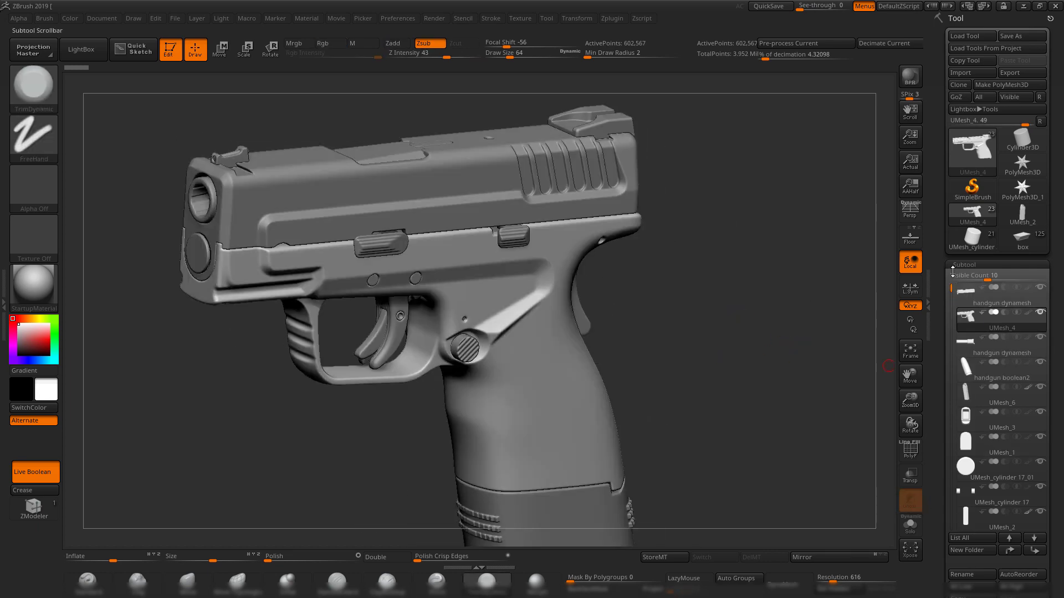
click(971, 305)
mouse_move(765, 280)
mouse_down()
mouse_move(781, 368)
mouse_move(768, 427)
mouse_move(612, 423)
mouse_move(715, 391)
mouse_move(593, 399)
mouse_move(679, 368)
mouse_move(700, 392)
mouse_move(638, 392)
mouse_move(581, 355)
mouse_move(610, 377)
mouse_move(562, 147)
mouse_up()
key(b)
key(t)
key(d)
key(alt+s)
drag(714, 403, 792, 265)
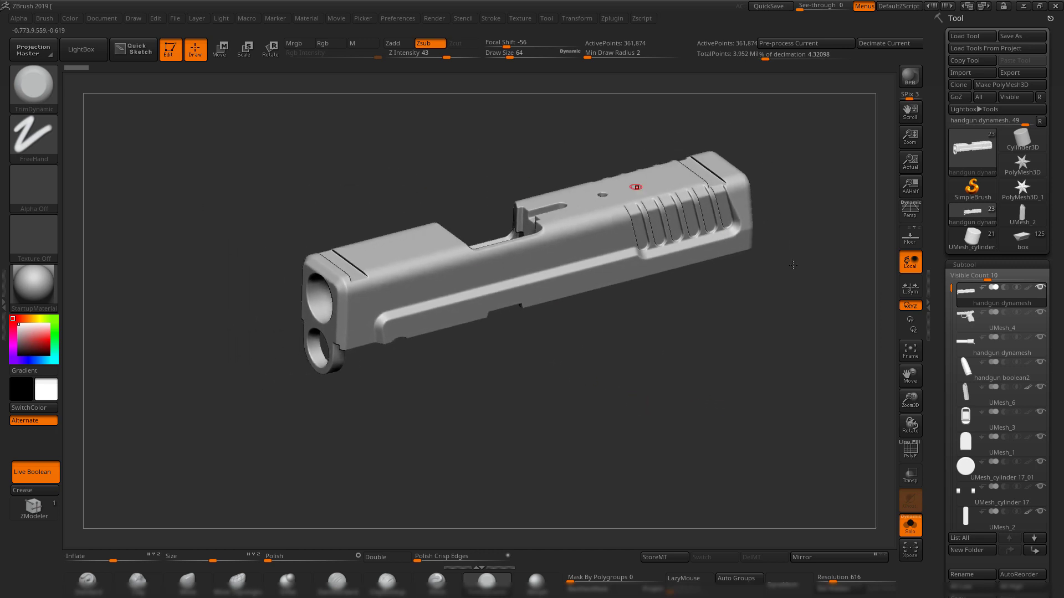
Examine the slide's side and lower-edge notch, both isolated and together with the rest of the handgun.
drag(711, 378, 682, 399)
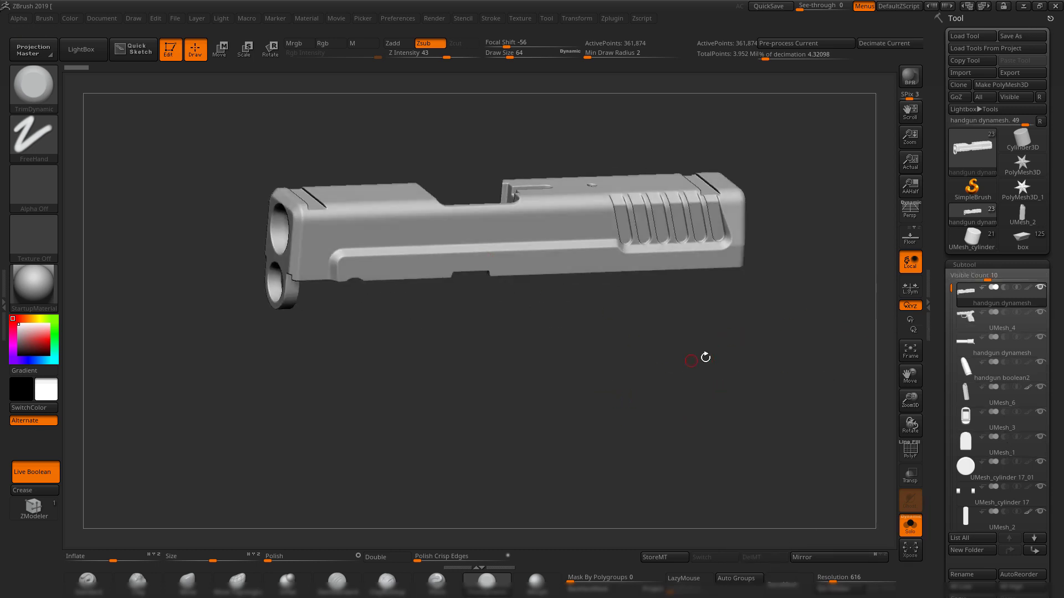
drag(690, 377, 679, 370)
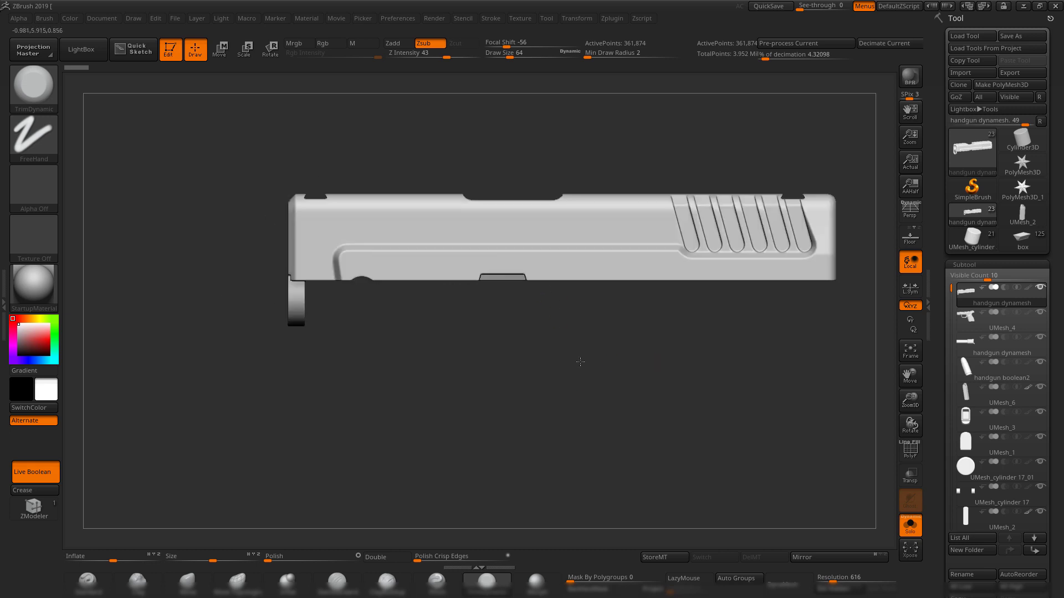
mouse_move(615, 389)
mouse_down()
mouse_move(584, 373)
mouse_move(600, 399)
mouse_move(550, 435)
mouse_move(567, 453)
mouse_move(565, 410)
mouse_move(510, 380)
mouse_move(672, 388)
mouse_move(731, 367)
mouse_move(628, 352)
mouse_move(559, 381)
mouse_move(488, 387)
mouse_move(569, 390)
mouse_move(522, 387)
mouse_move(574, 367)
mouse_move(637, 371)
mouse_move(583, 349)
mouse_up()
click(917, 542)
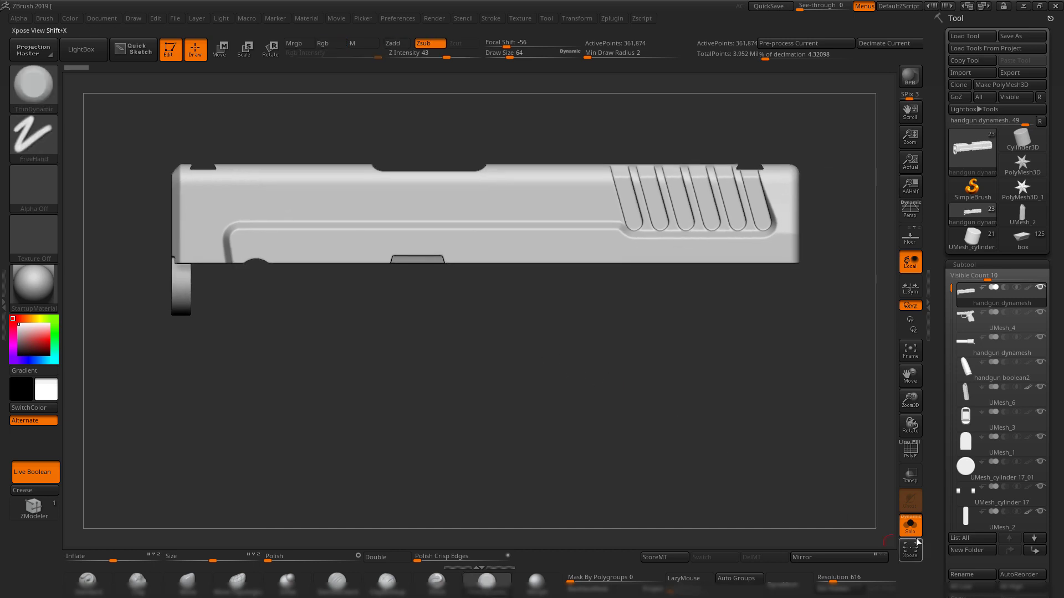
click(858, 482)
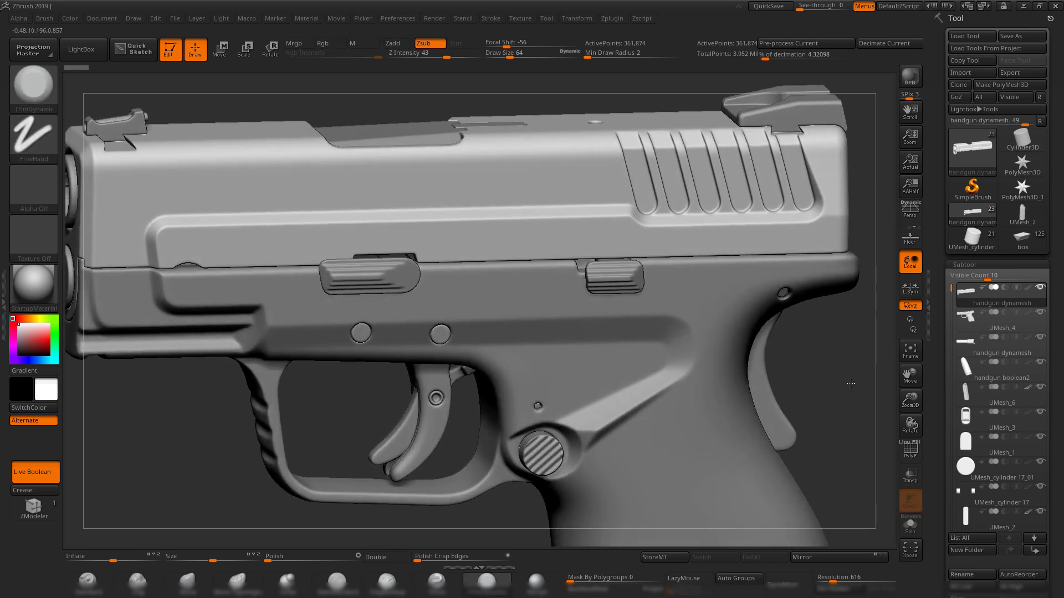
alt+drag(858, 381, 841, 380)
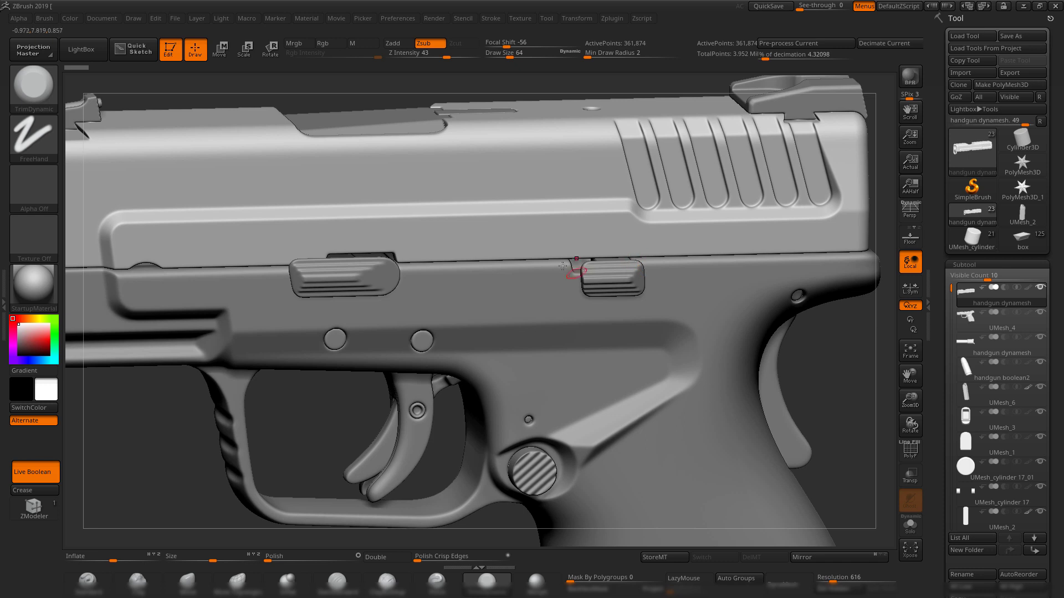
mouse_move(808, 382)
mouse_down()
mouse_move(819, 371)
mouse_move(806, 348)
mouse_up()
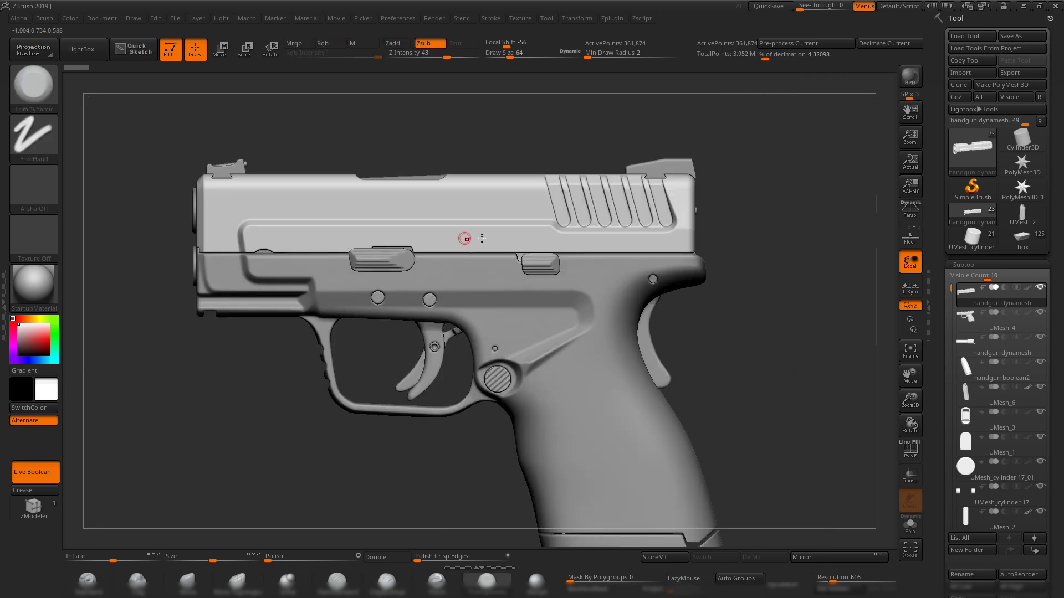
alt+drag(458, 109, 473, 126)
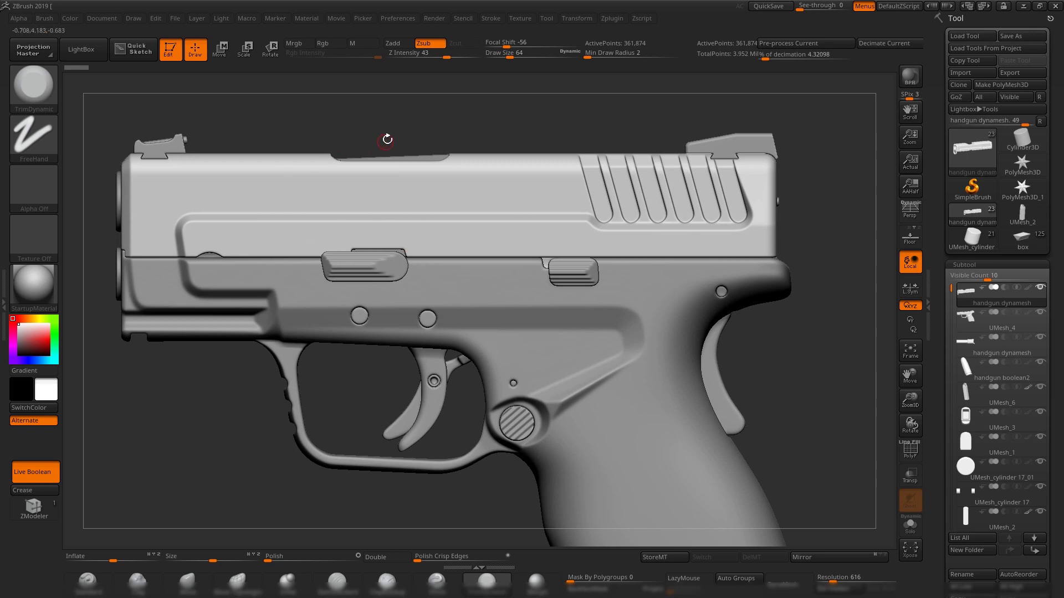
alt+drag(409, 122, 436, 124)
click(915, 530)
mouse_move(518, 407)
alt+mouse_down()
mouse_move(534, 423)
mouse_move(518, 310)
mouse_move(489, 244)
alt+mouse_up()
alt+drag(451, 188, 562, 374)
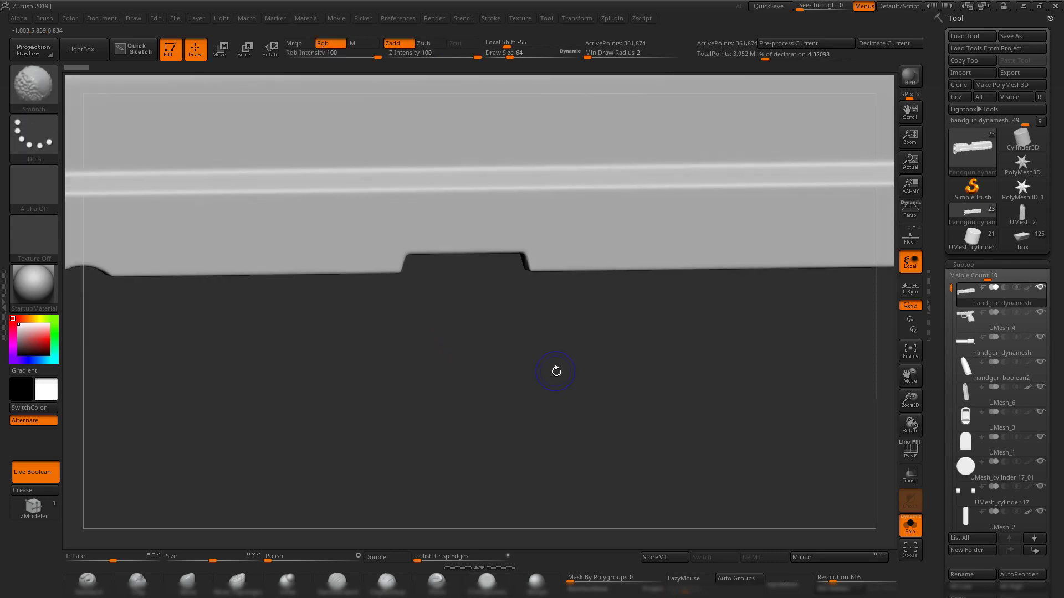
Check the slide's wireframe and mask the area around its lower-edge notch, clearing the mask again.
key(shift+f)
key(shift+f)
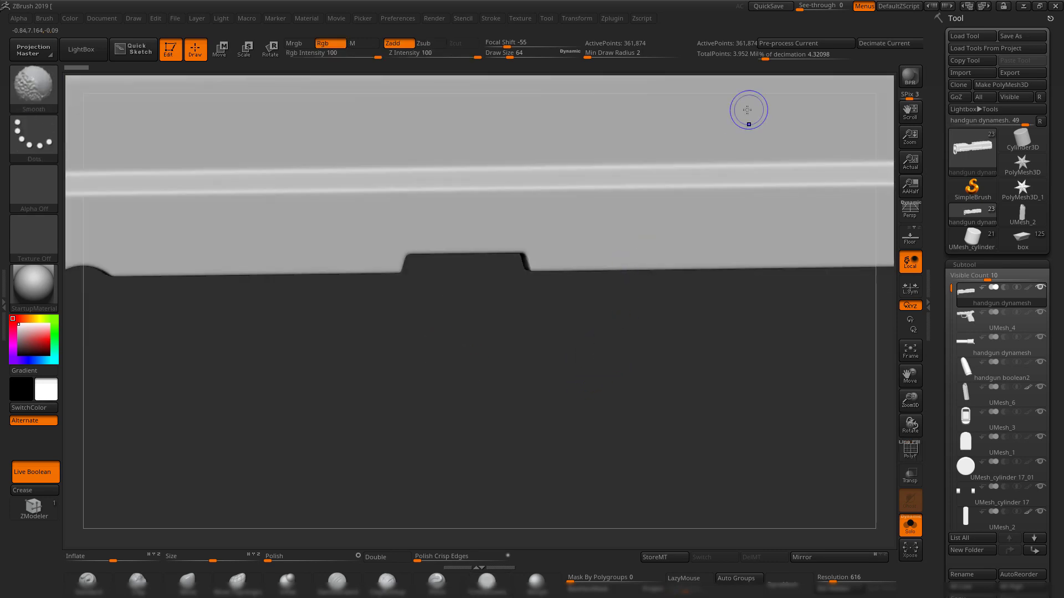
key(shift+f)
key(shift+f)
mouse_move(601, 399)
alt+mouse_down()
mouse_move(571, 340)
mouse_move(579, 332)
alt+mouse_up()
ctrl+drag(580, 319, 451, 252)
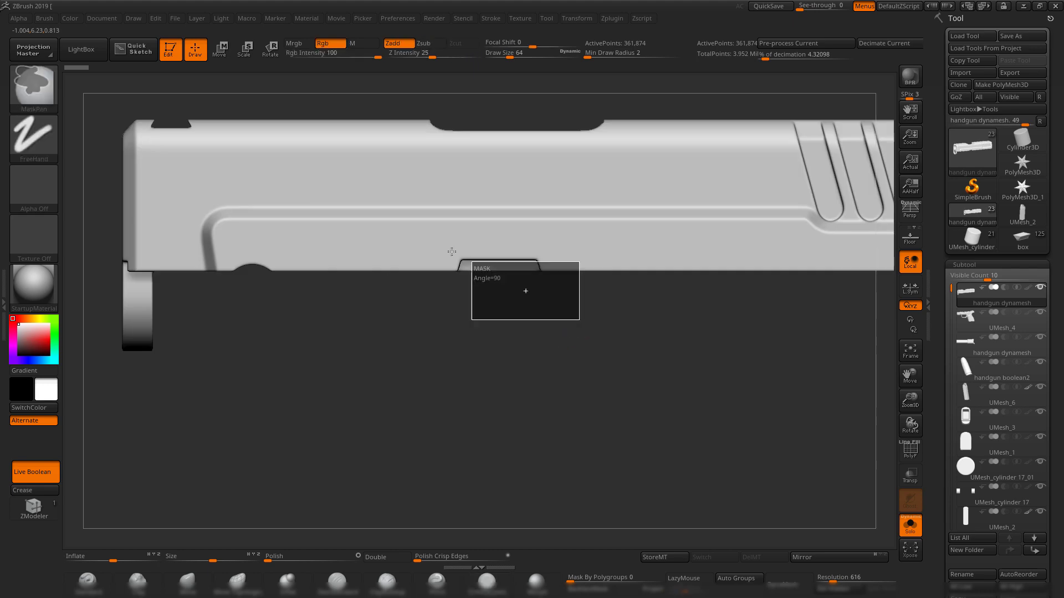
mouse_move(608, 400)
mouse_down()
mouse_move(645, 344)
mouse_move(610, 394)
mouse_up()
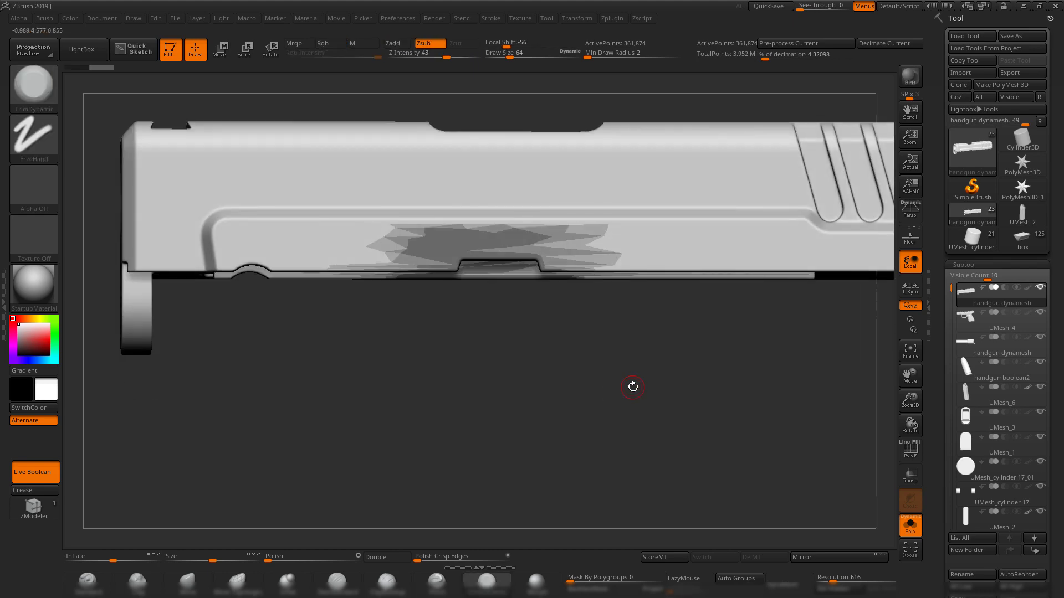
drag(675, 409, 693, 380)
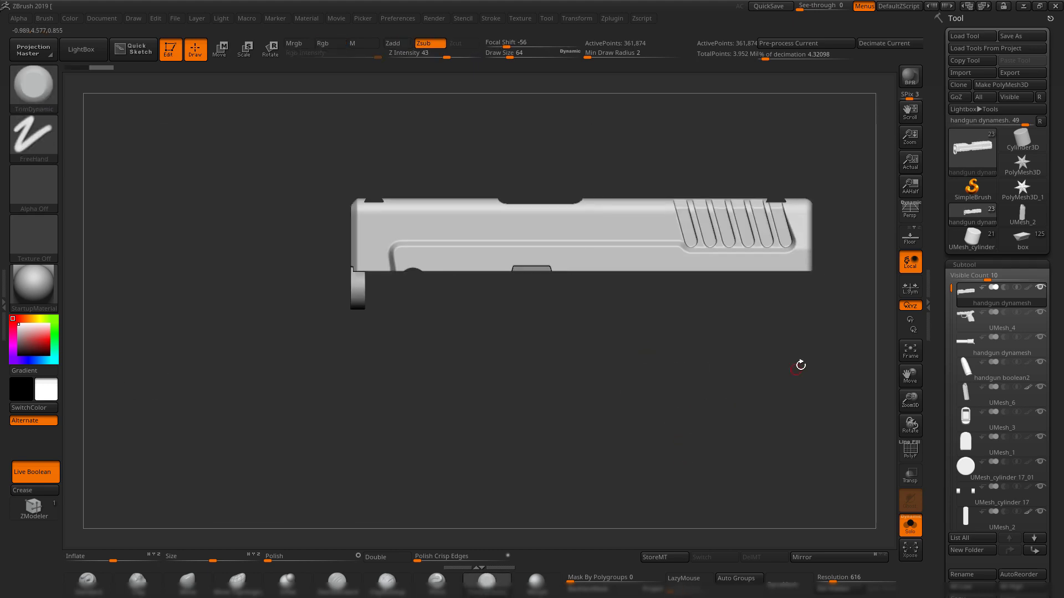
Show the whole handgun again and select the frame subtool UMesh_4.
drag(800, 365, 720, 431)
click(910, 529)
shift+drag(748, 315, 601, 293)
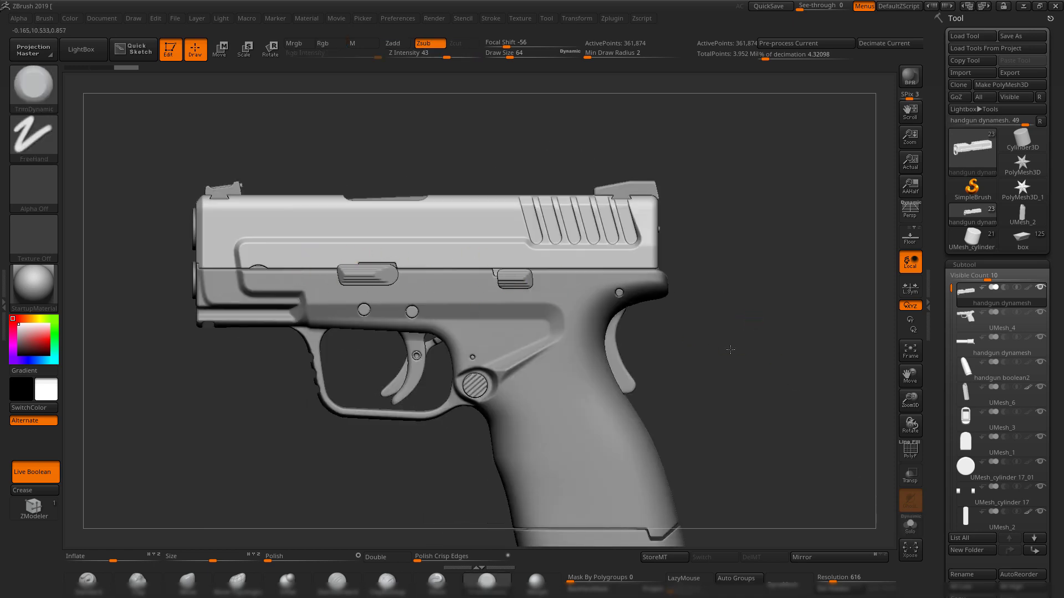
drag(730, 349, 887, 348)
alt+drag(816, 365, 773, 288)
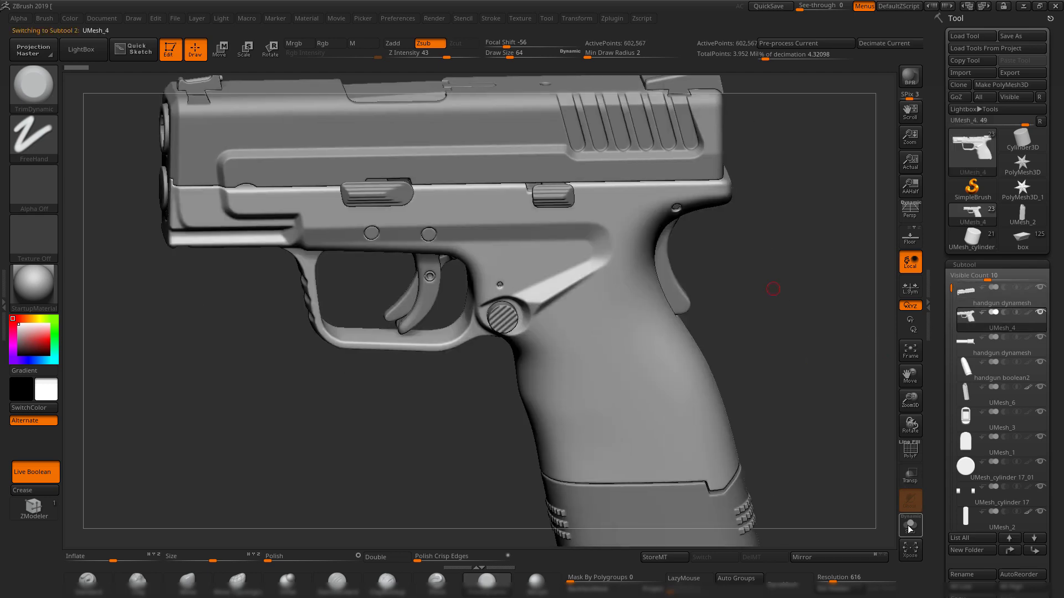
Examine the frame's edges in isolation and on the assembled handgun, especially around the muzzle end and trigger guard.
click(911, 525)
drag(757, 349, 733, 364)
click(911, 531)
mouse_move(712, 430)
mouse_down()
mouse_move(732, 406)
mouse_move(704, 416)
mouse_up()
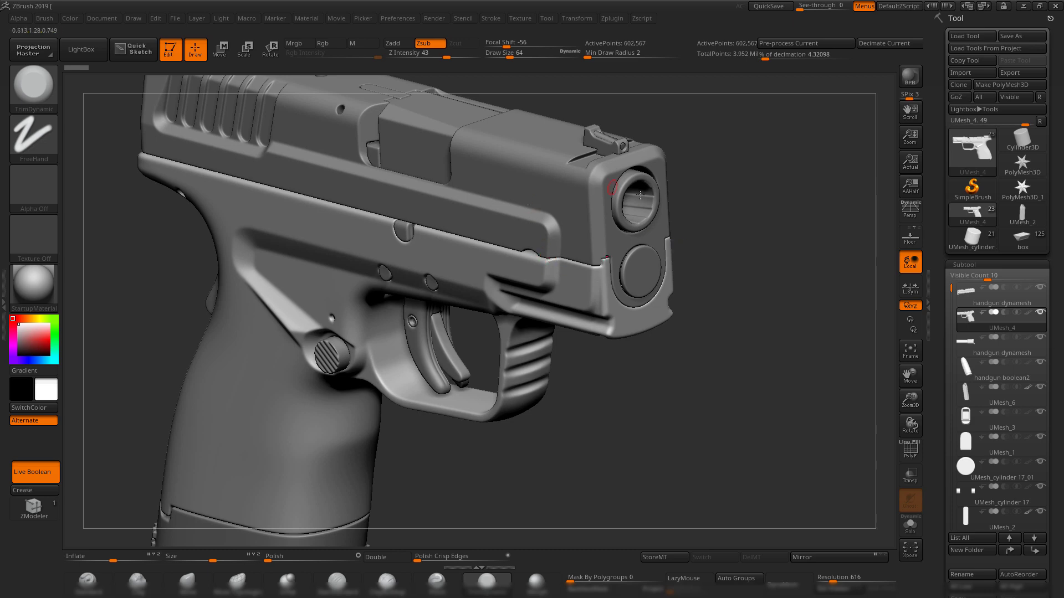
drag(754, 279, 749, 314)
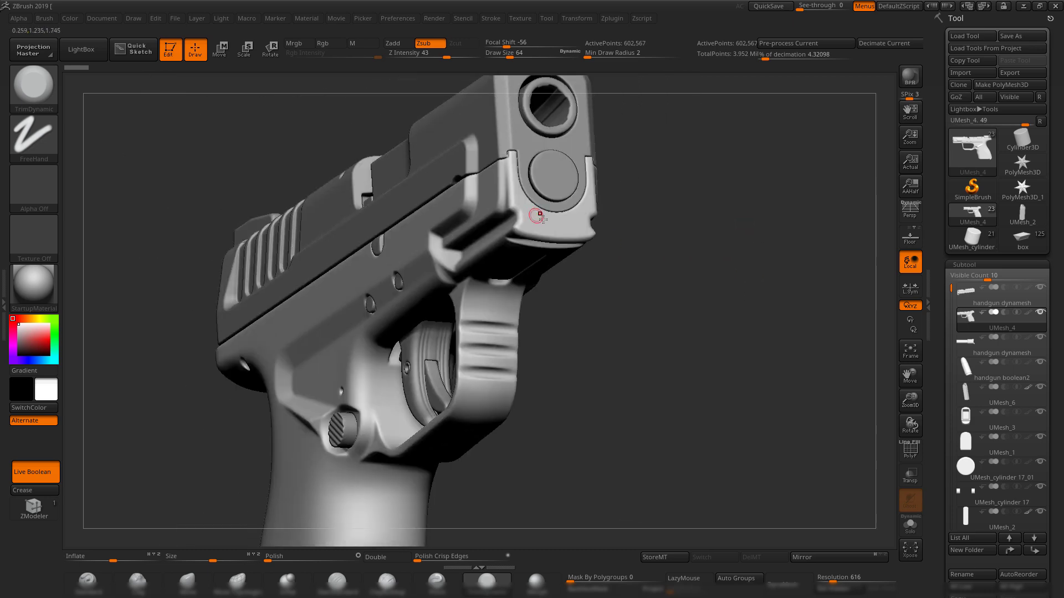
drag(670, 235, 747, 313)
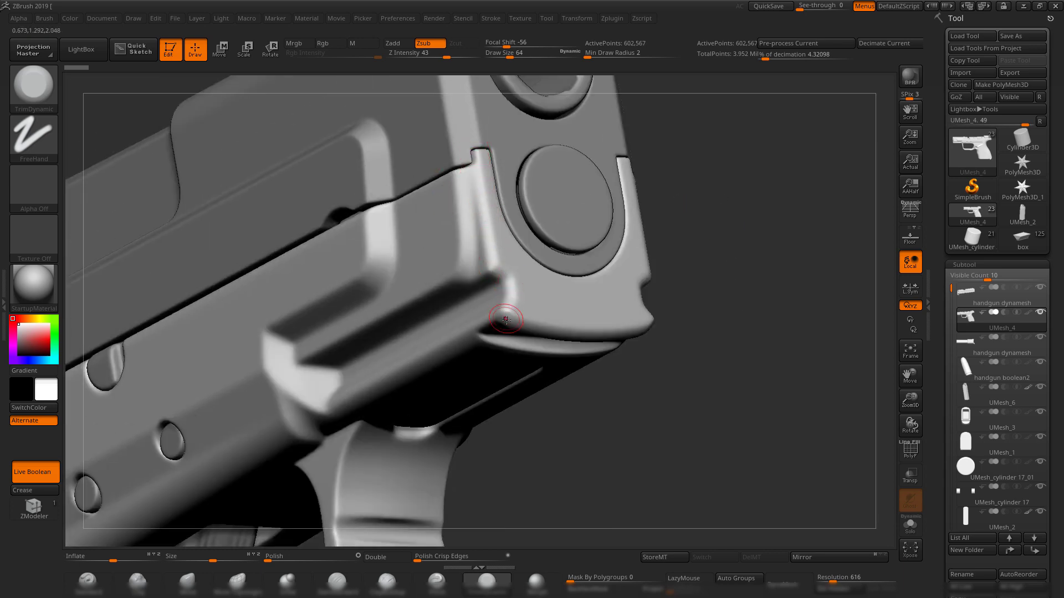
alt+drag(755, 268, 657, 218)
drag(665, 263, 673, 265)
alt+drag(674, 264, 674, 215)
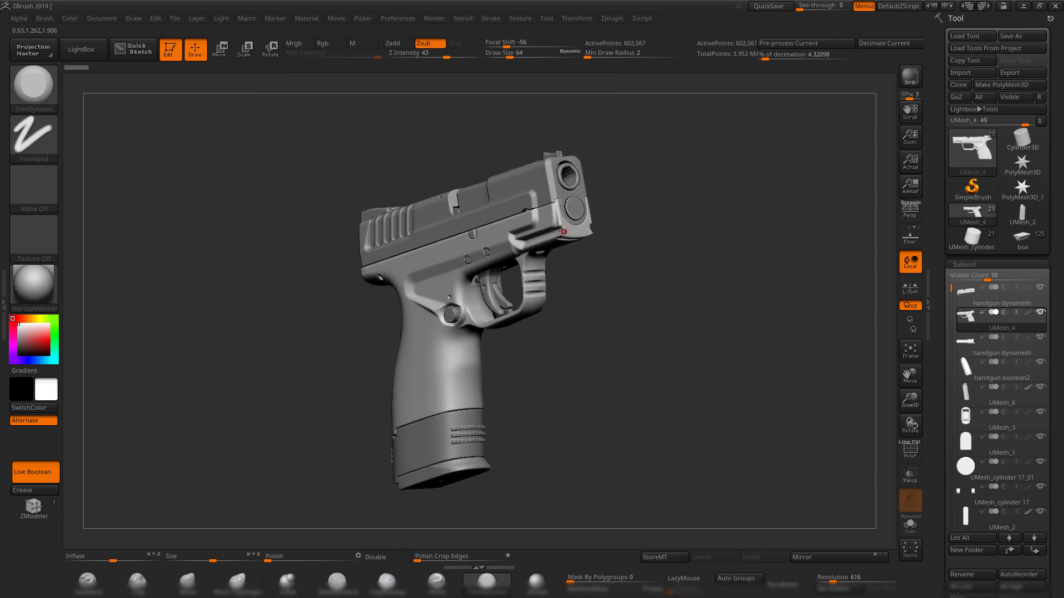
drag(592, 226, 699, 263)
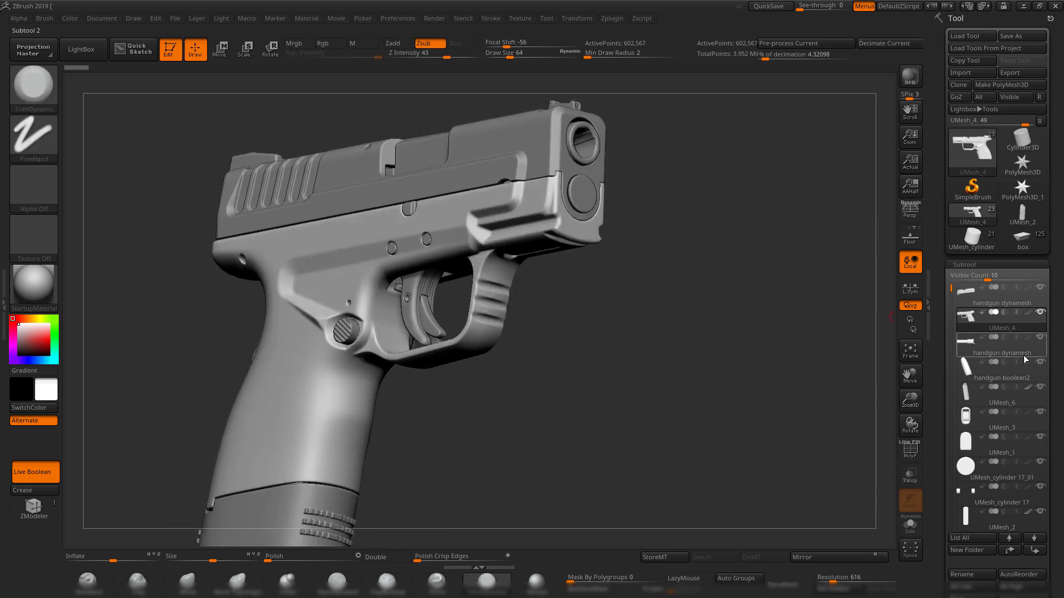
Select the barrel subtool and examine how it fits the slide's ejection port, viewed from above.
click(967, 350)
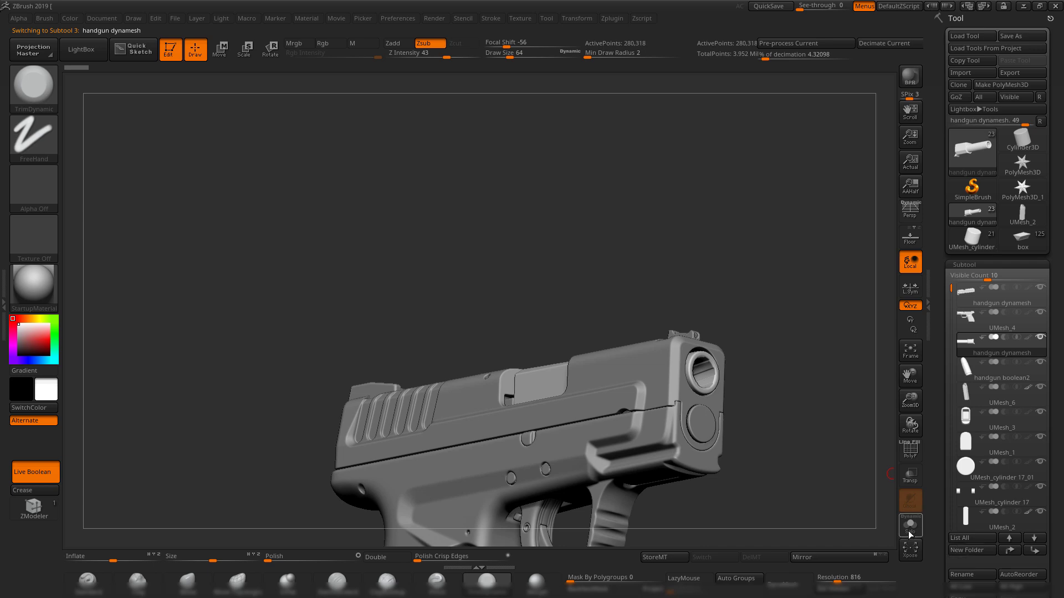
drag(724, 233, 615, 290)
alt+drag(714, 245, 870, 393)
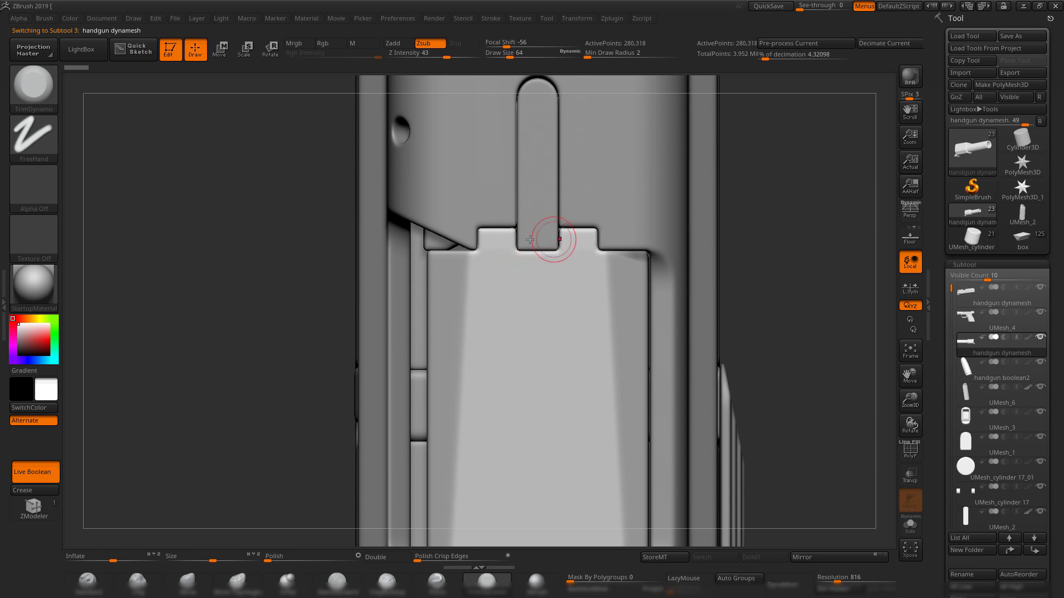
alt+drag(819, 231, 712, 293)
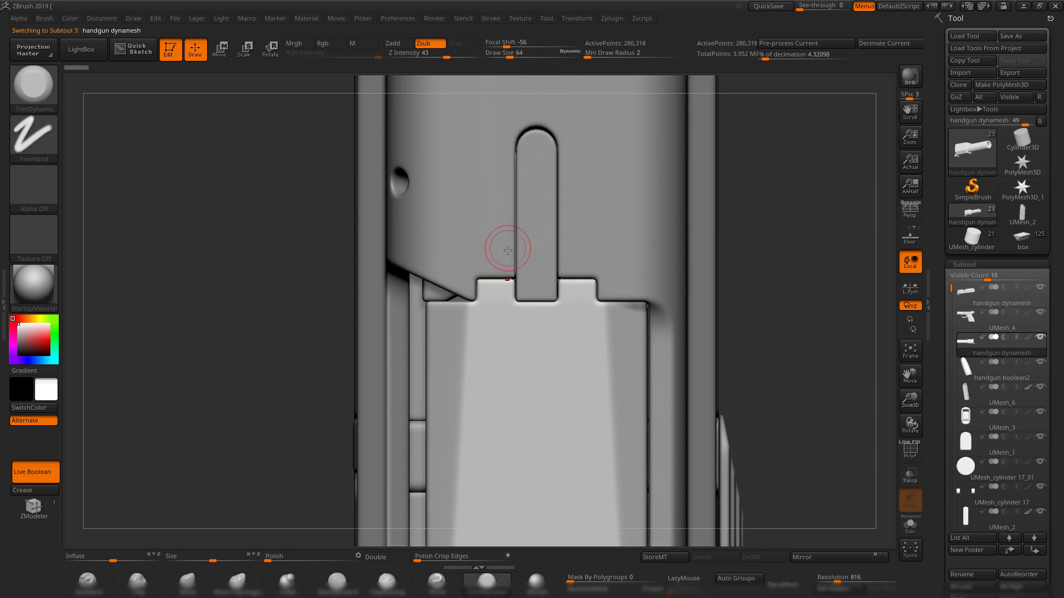
alt+drag(778, 310, 749, 241)
alt+drag(697, 218, 583, 271)
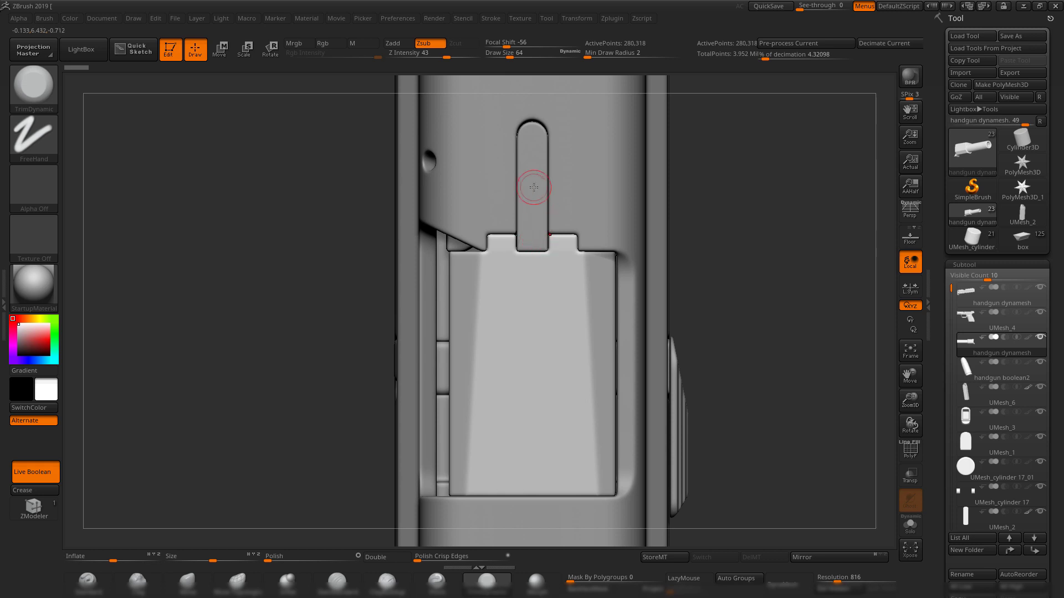
alt+drag(693, 285, 688, 261)
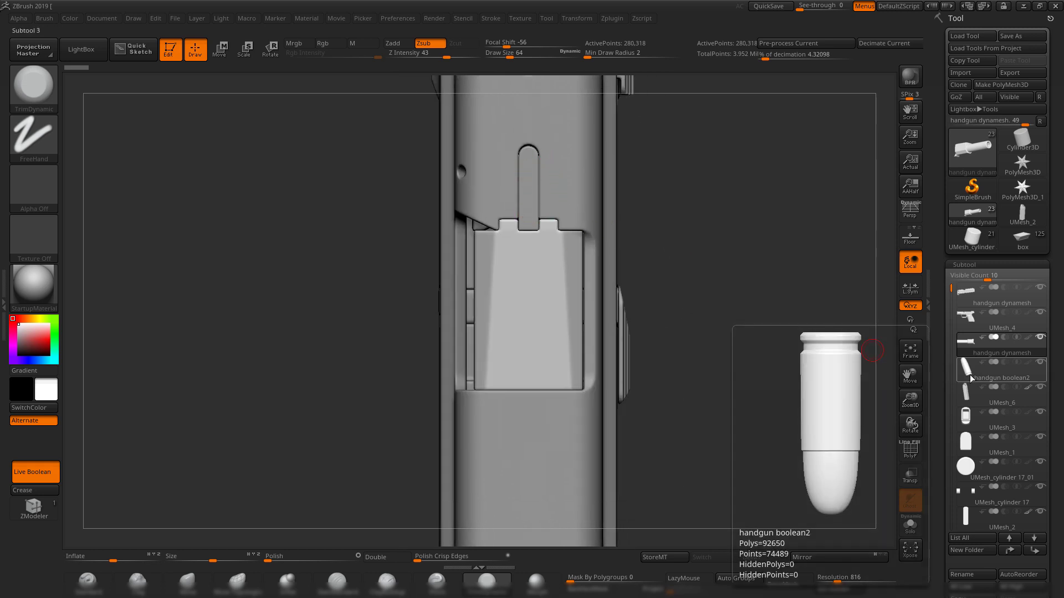
Isolate the magazine body subtool UMesh_6 and examine the notch and pointed lips at its upper opening.
click(970, 395)
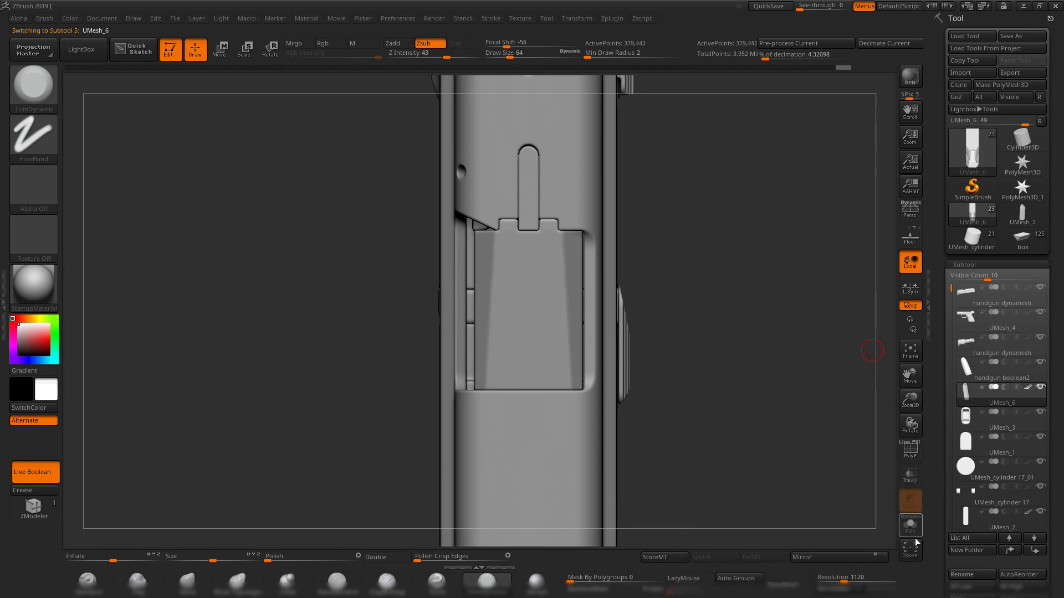
click(910, 525)
drag(808, 430, 786, 247)
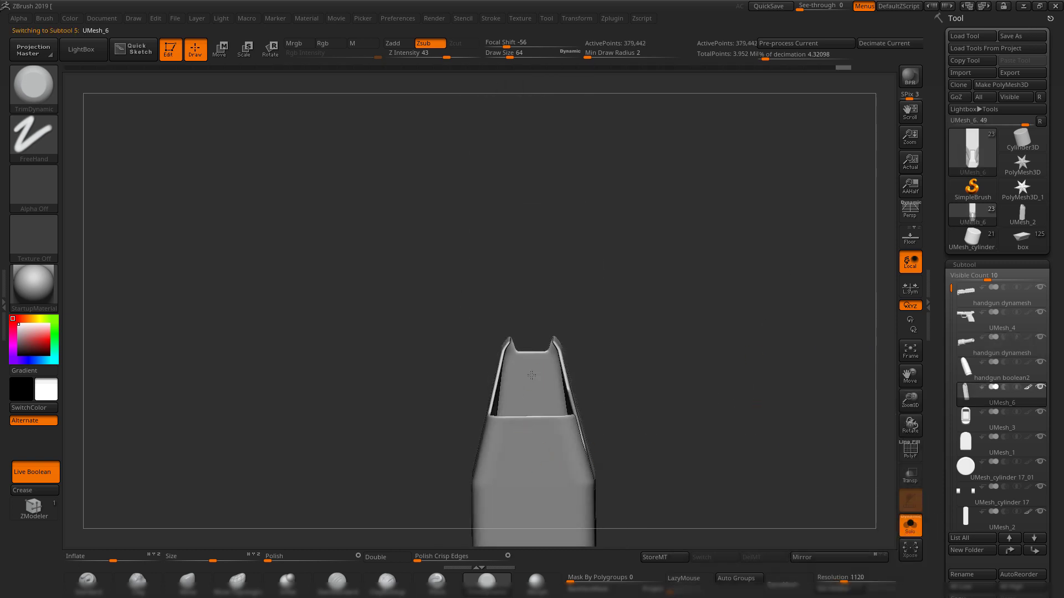
mouse_move(691, 334)
alt+mouse_down()
mouse_move(693, 247)
mouse_move(772, 316)
mouse_move(788, 281)
mouse_move(743, 234)
mouse_move(777, 257)
mouse_move(612, 189)
alt+mouse_up()
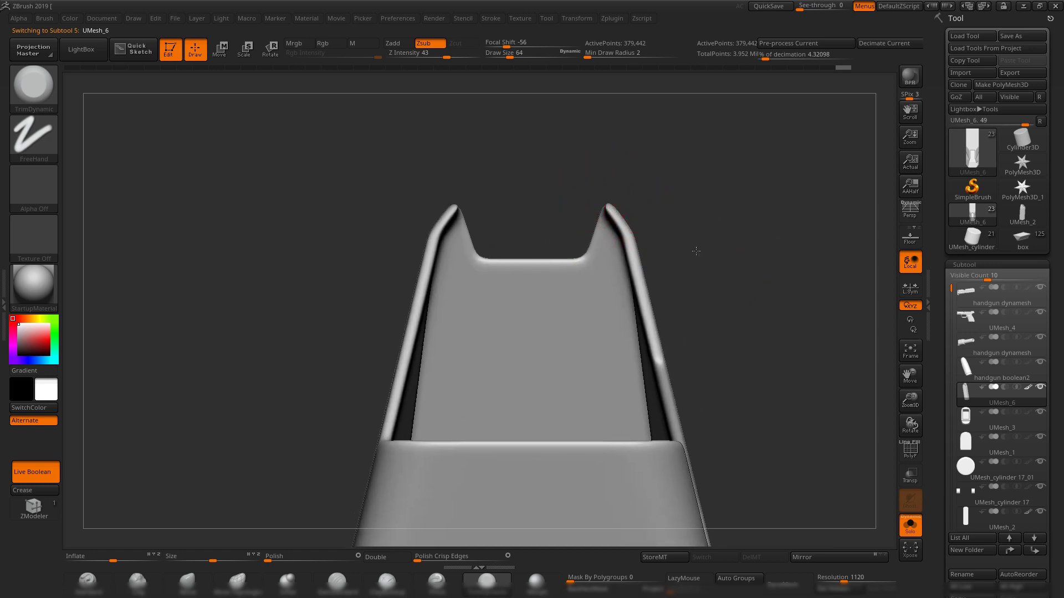
drag(696, 251, 645, 117)
mouse_move(753, 309)
mouse_down()
mouse_move(768, 337)
mouse_move(735, 325)
mouse_move(748, 256)
mouse_up()
mouse_move(748, 256)
alt+mouse_down()
mouse_move(785, 289)
mouse_move(648, 157)
alt+mouse_up()
alt+drag(701, 326, 645, 324)
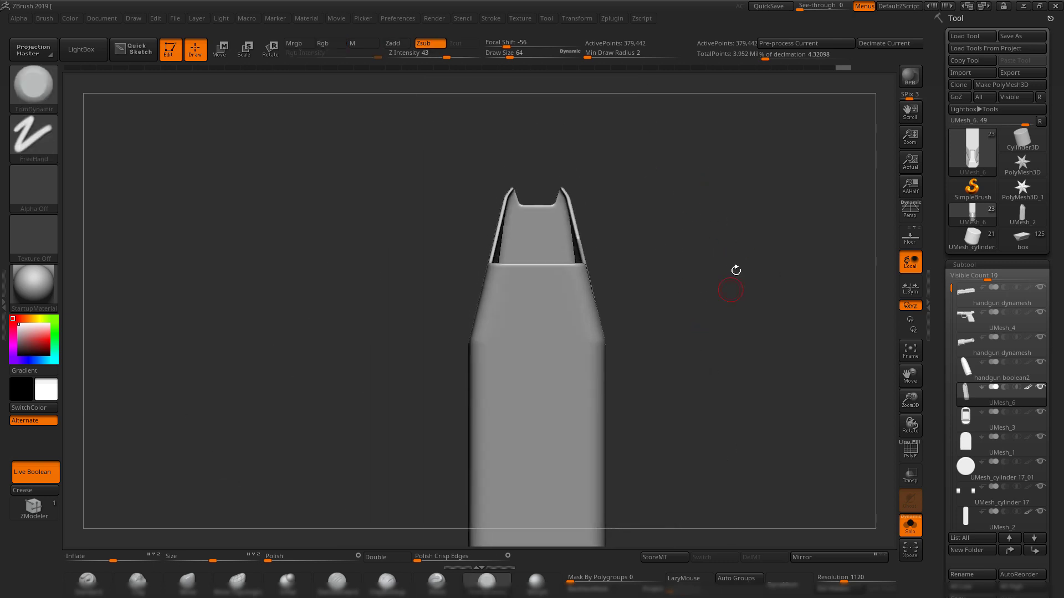
Examine the rounded rim of the magazine's upper opening from oblique angles and straight on.
drag(736, 270, 715, 292)
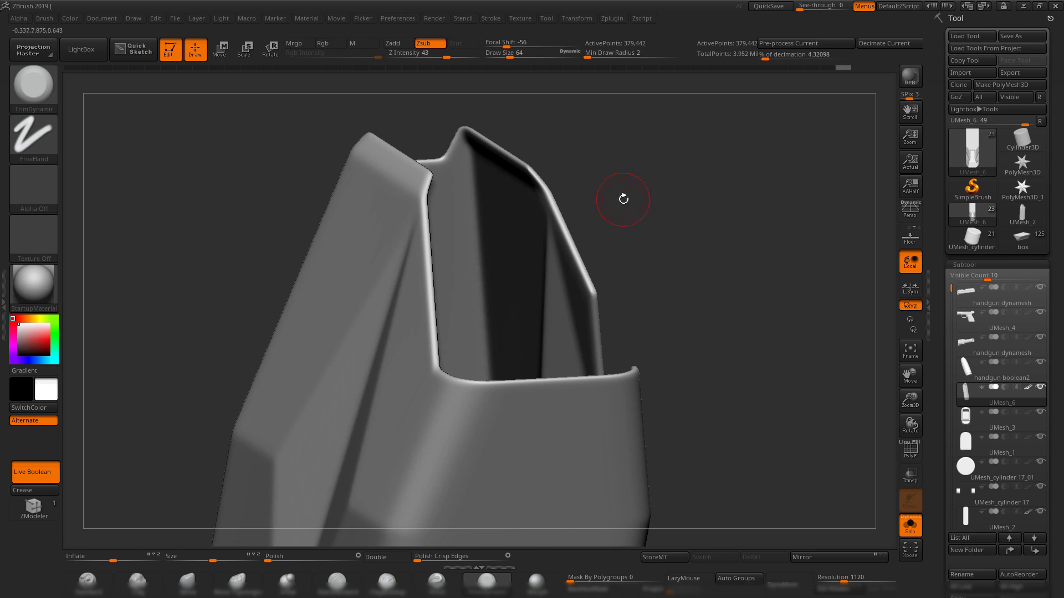
drag(623, 198, 672, 227)
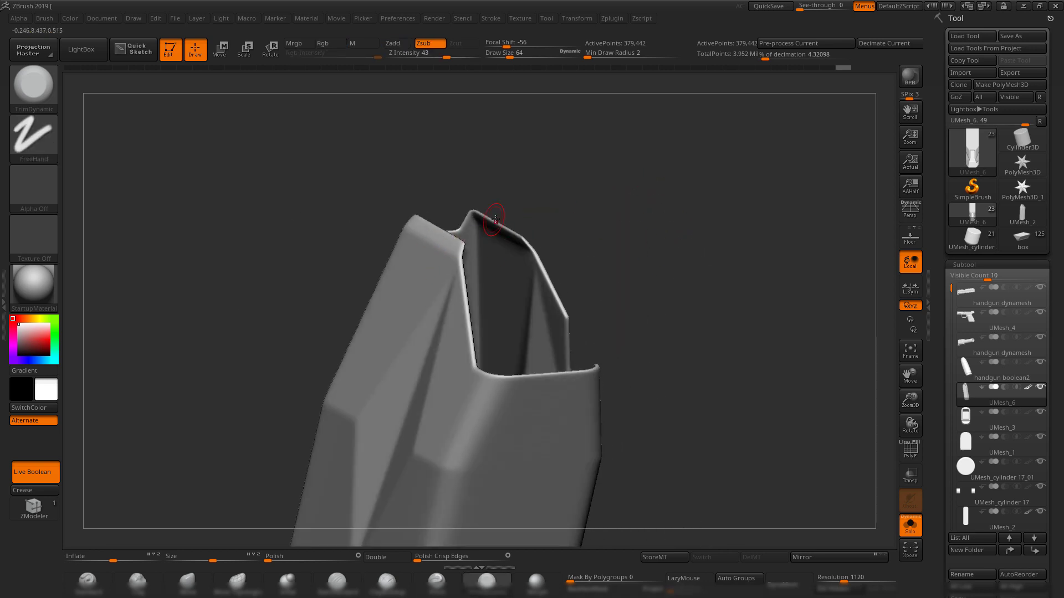
drag(699, 308, 609, 258)
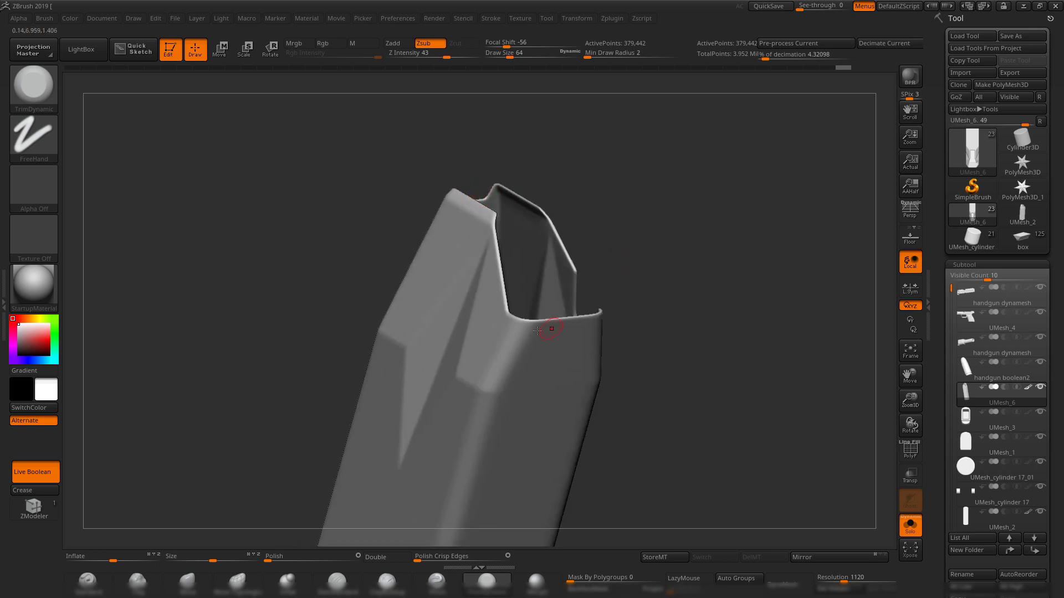
mouse_move(731, 267)
mouse_down()
mouse_move(703, 265)
mouse_move(684, 296)
mouse_move(686, 242)
mouse_move(695, 253)
mouse_move(723, 244)
mouse_move(717, 255)
mouse_up()
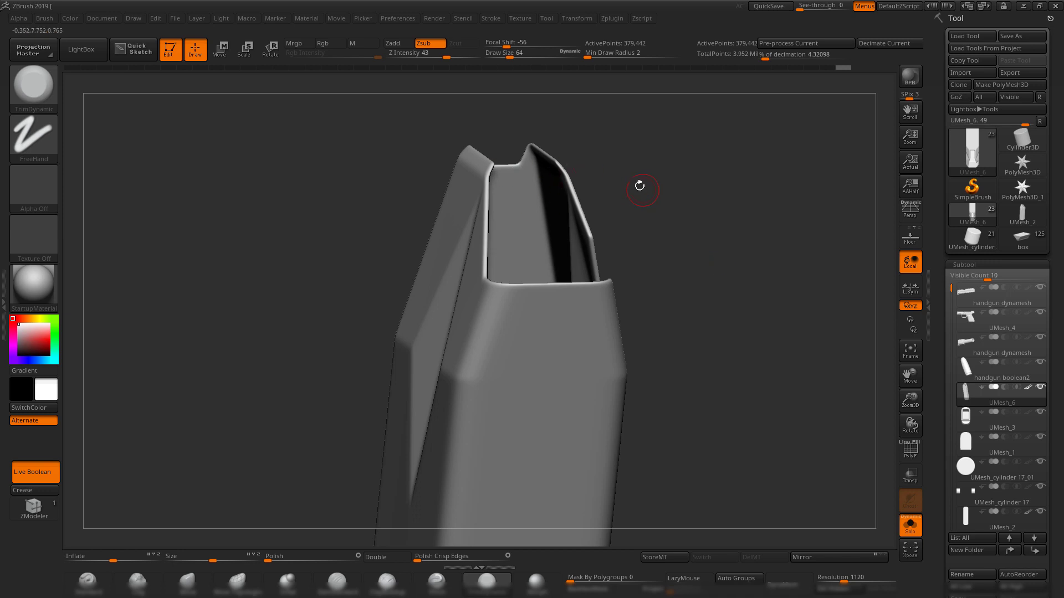
drag(640, 186, 541, 197)
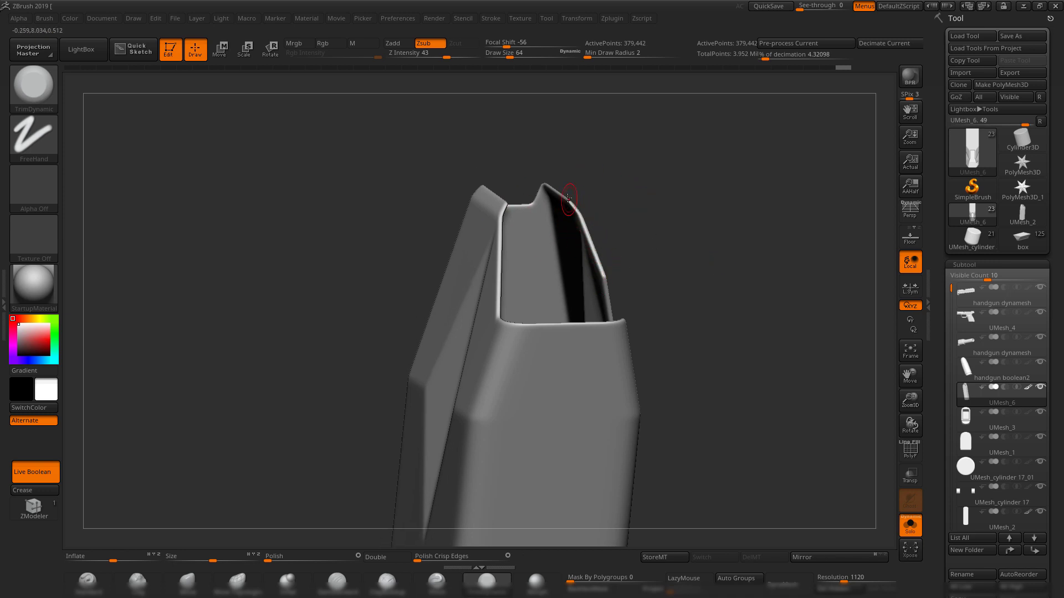
mouse_move(630, 242)
mouse_down()
mouse_move(703, 211)
mouse_move(658, 231)
mouse_move(531, 219)
mouse_move(672, 177)
mouse_move(561, 287)
mouse_move(510, 269)
mouse_up()
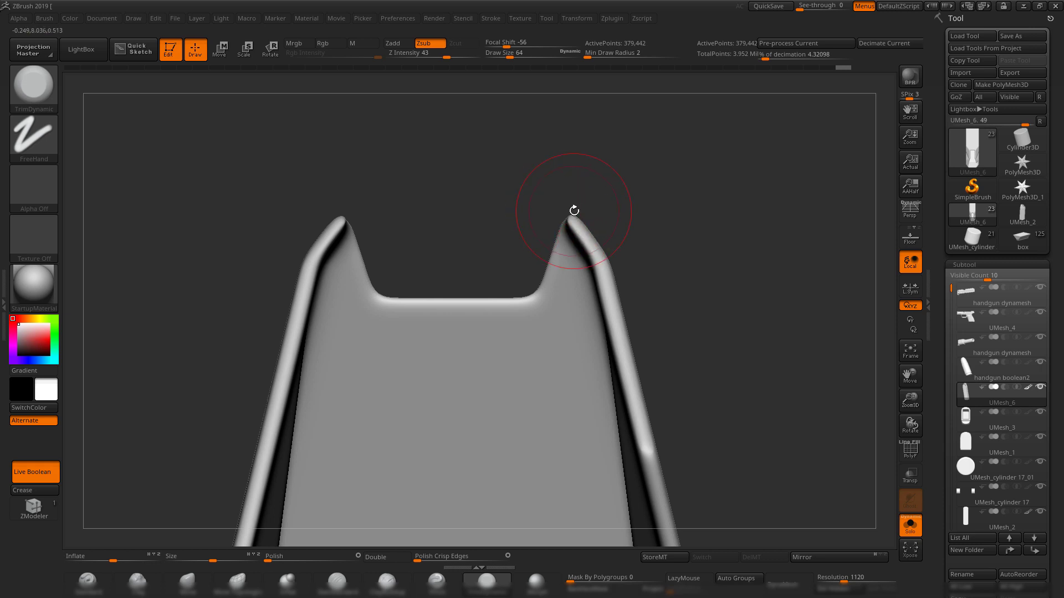
alt+drag(683, 241, 530, 236)
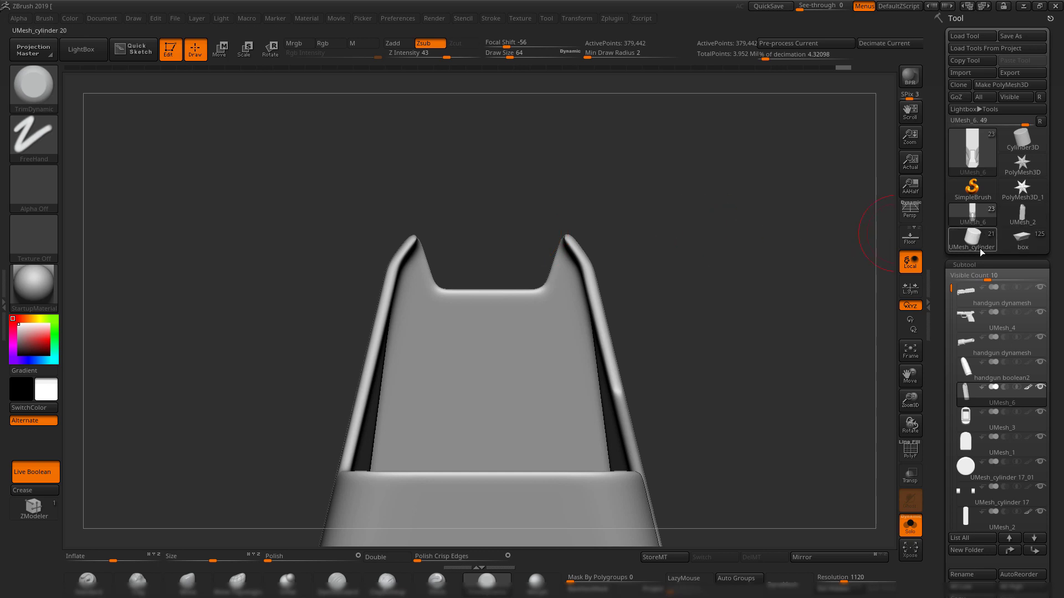
Switch to the original boolean box tool, frame its cutter, and show it together with the magazine it cuts.
click(1022, 237)
key(f)
key(shift+f)
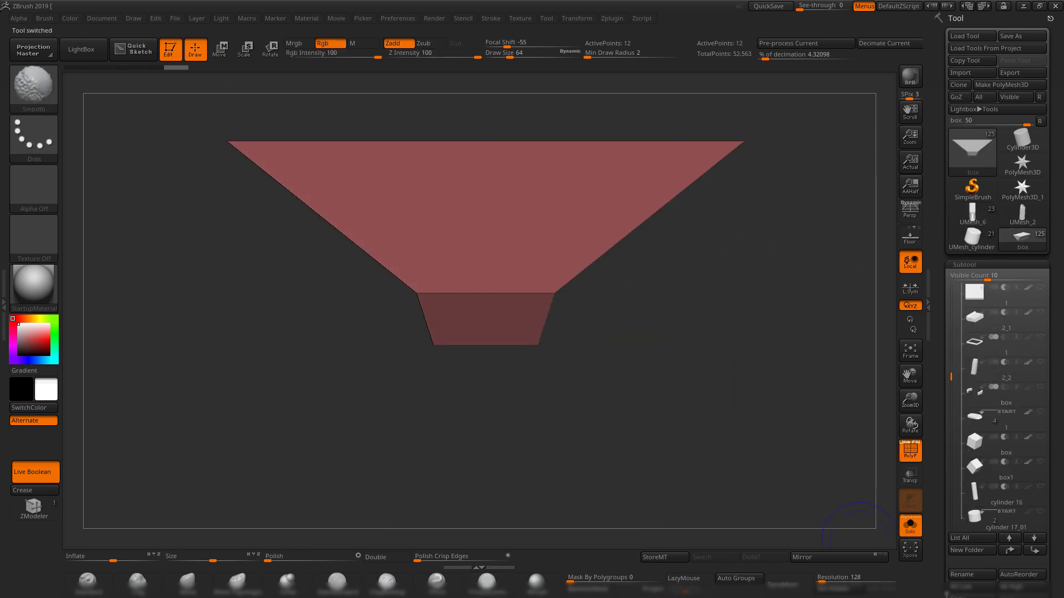
key(shift+f)
click(910, 526)
key(shift+f)
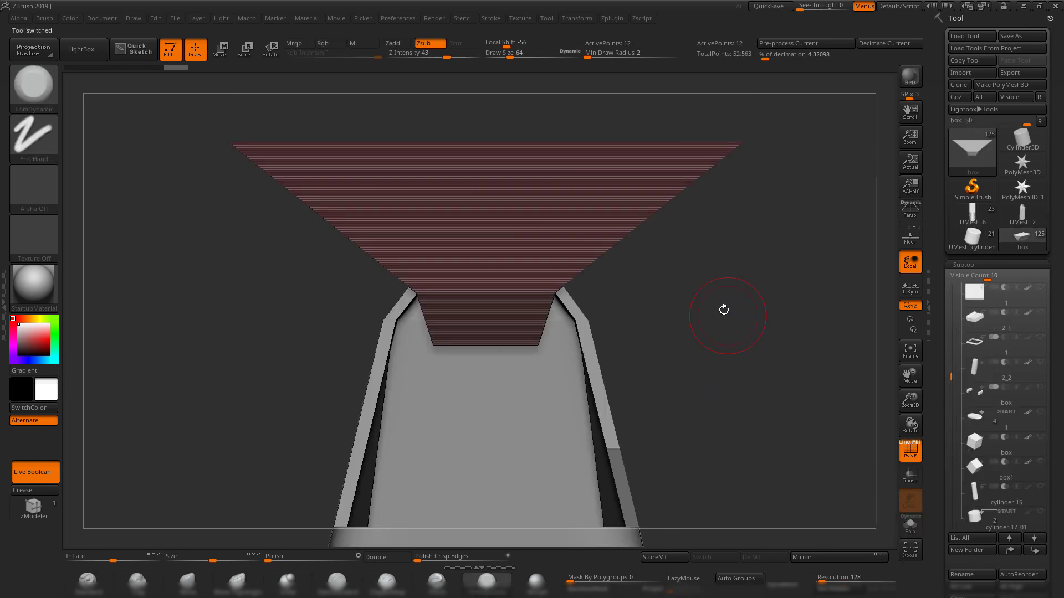
Try narrowing the upper end of the trapezoidal cutter above the magazine notch, and undo the change.
drag(723, 310, 634, 268)
key(w)
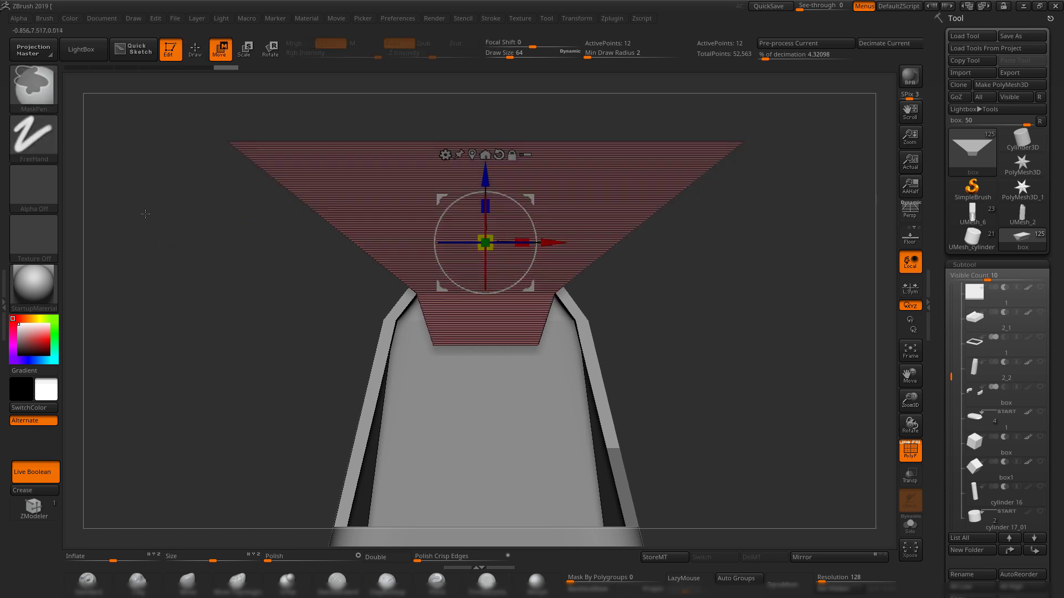
drag(521, 234, 326, 221)
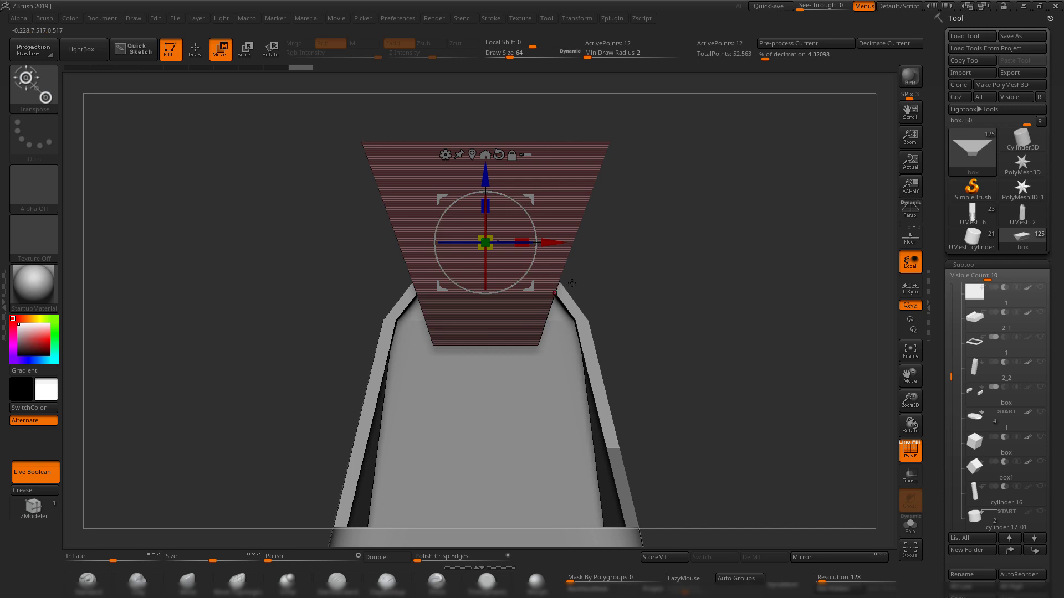
key(ctrl+z)
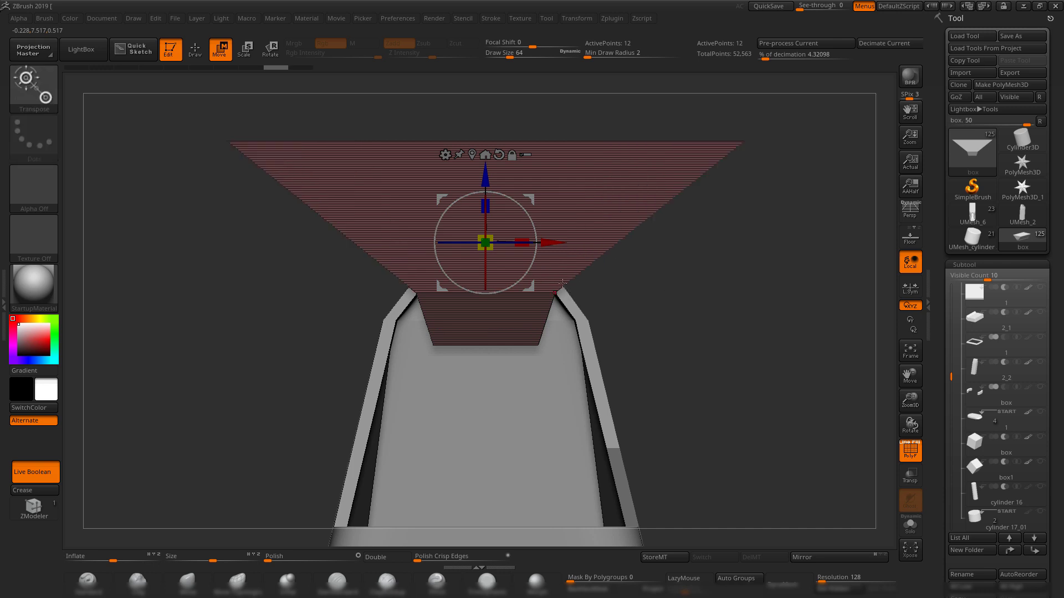
Return to the DynaMesh handgun tool and isolate and frame the magazine base subtool UMesh_3.
click(978, 222)
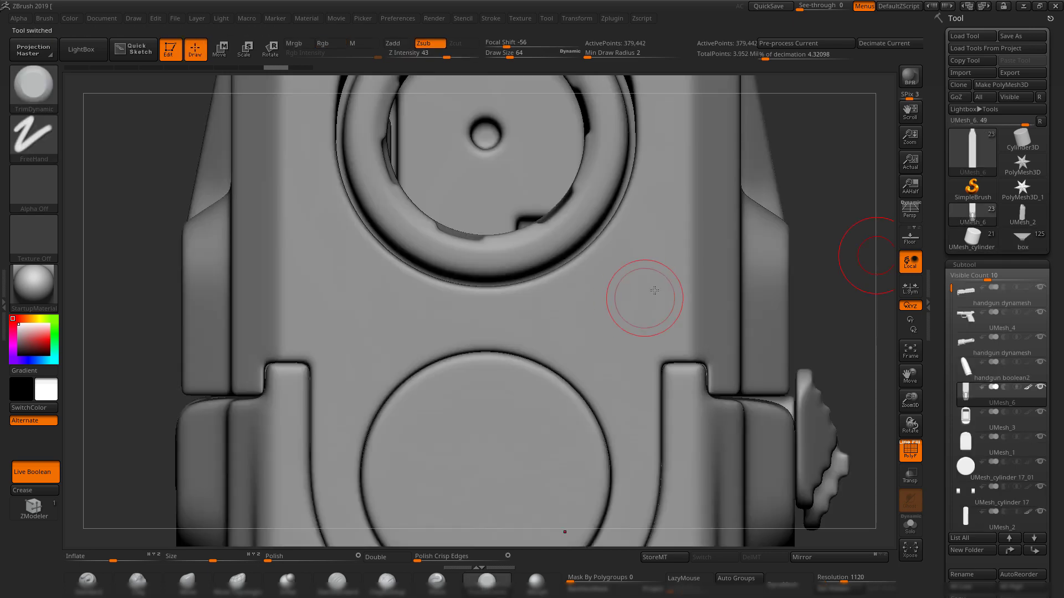
click(909, 523)
drag(786, 357, 721, 240)
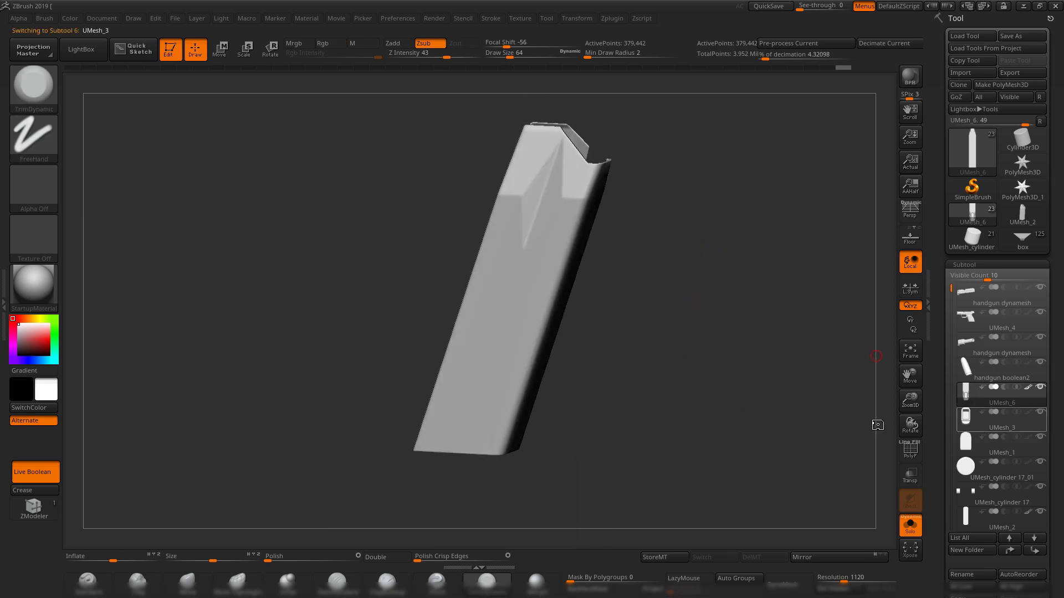
drag(661, 302, 720, 311)
key(f)
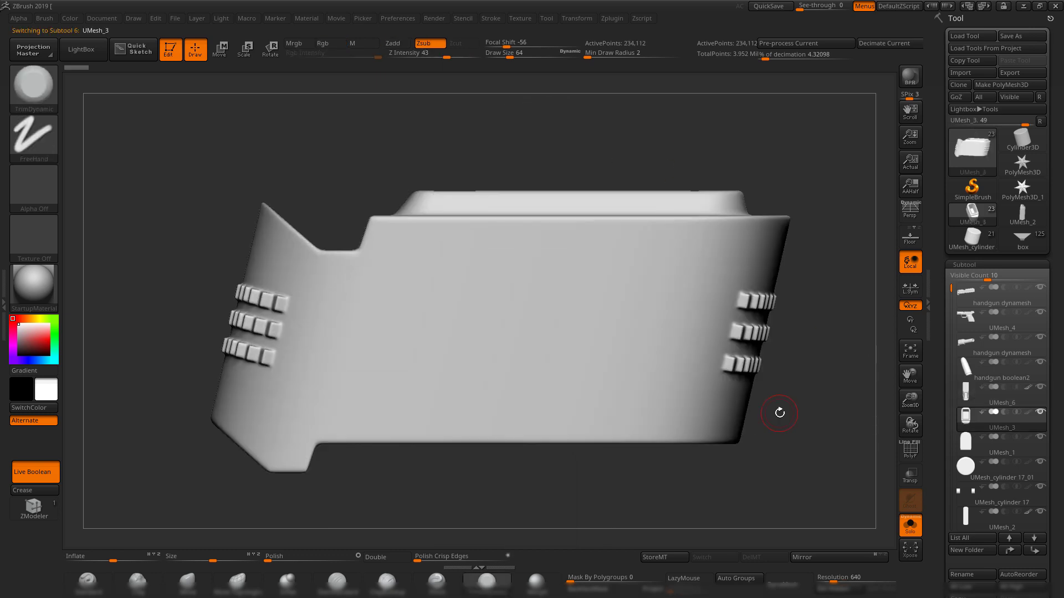
Examine the magazine base's upper opening, ribbed grips and lower edge from the side, from above and from oblique angles.
drag(842, 409, 631, 219)
drag(714, 168, 792, 288)
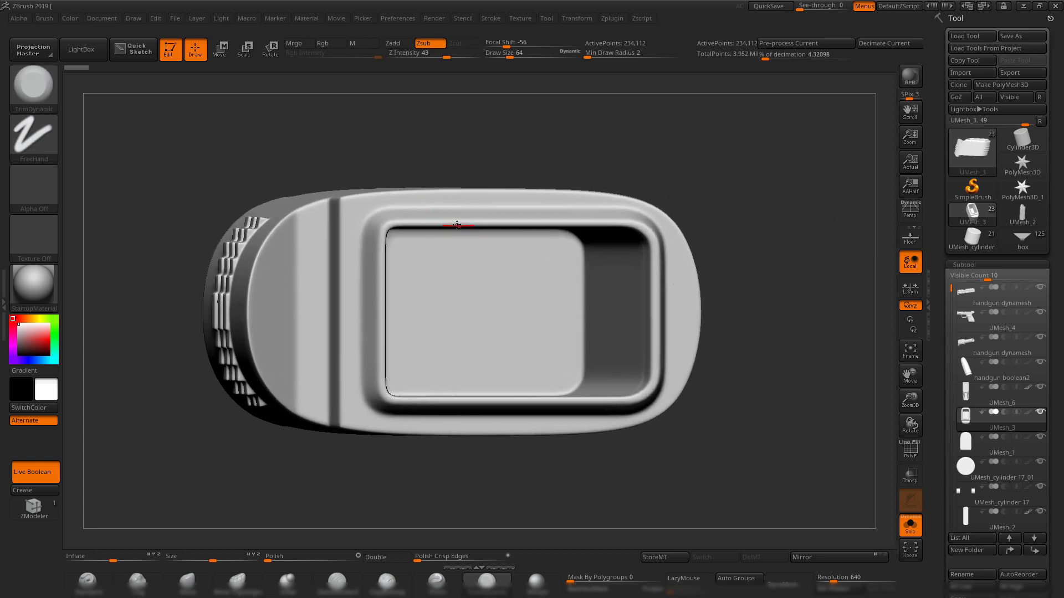
mouse_move(782, 228)
mouse_down()
mouse_move(734, 239)
mouse_move(719, 276)
mouse_move(726, 248)
mouse_move(758, 261)
mouse_move(728, 226)
mouse_move(739, 305)
mouse_move(681, 200)
mouse_move(680, 262)
mouse_move(743, 240)
mouse_move(798, 244)
mouse_move(675, 241)
mouse_move(720, 259)
mouse_move(697, 185)
mouse_move(707, 259)
mouse_move(753, 255)
mouse_move(772, 290)
mouse_move(442, 287)
mouse_up()
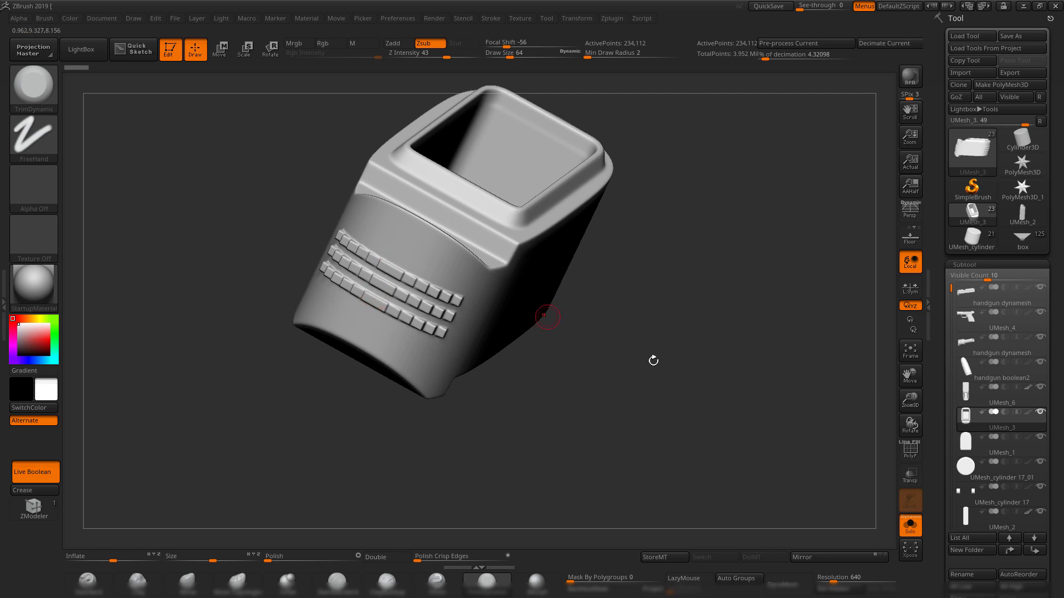
drag(653, 361, 683, 342)
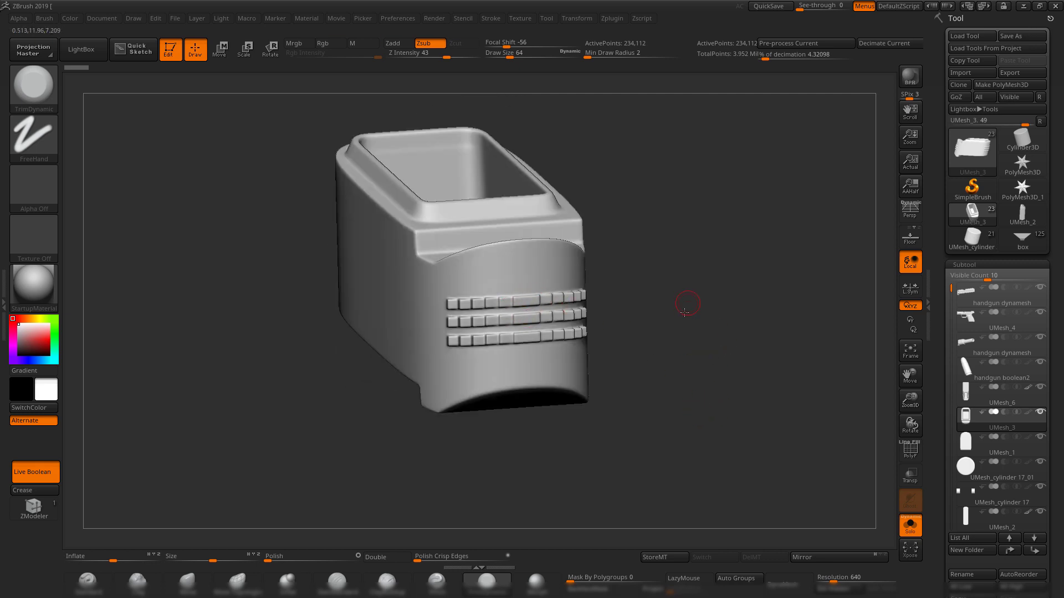
drag(685, 312, 503, 368)
drag(708, 379, 662, 363)
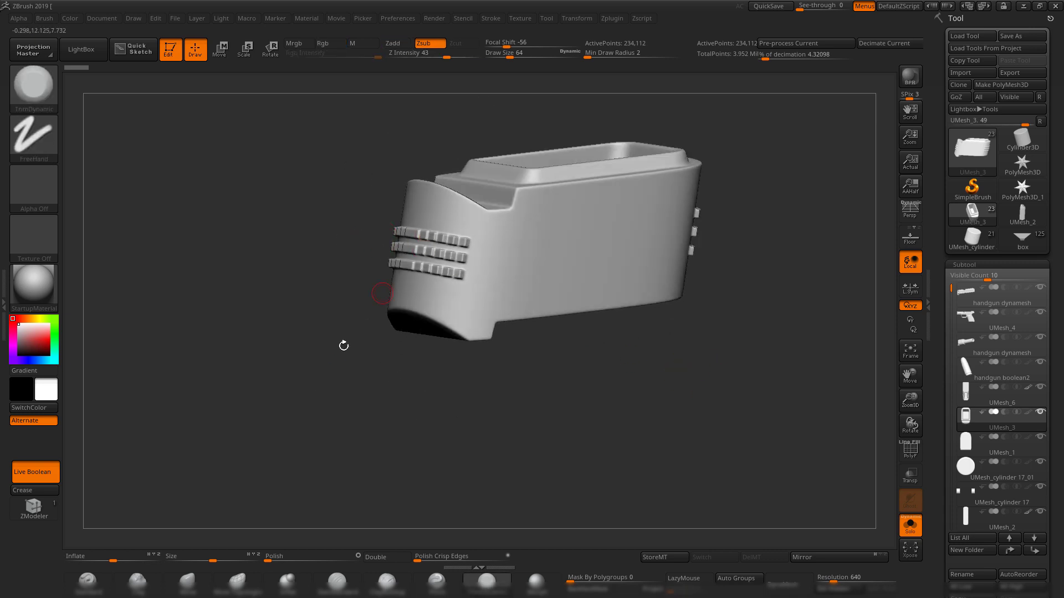
drag(344, 346, 881, 382)
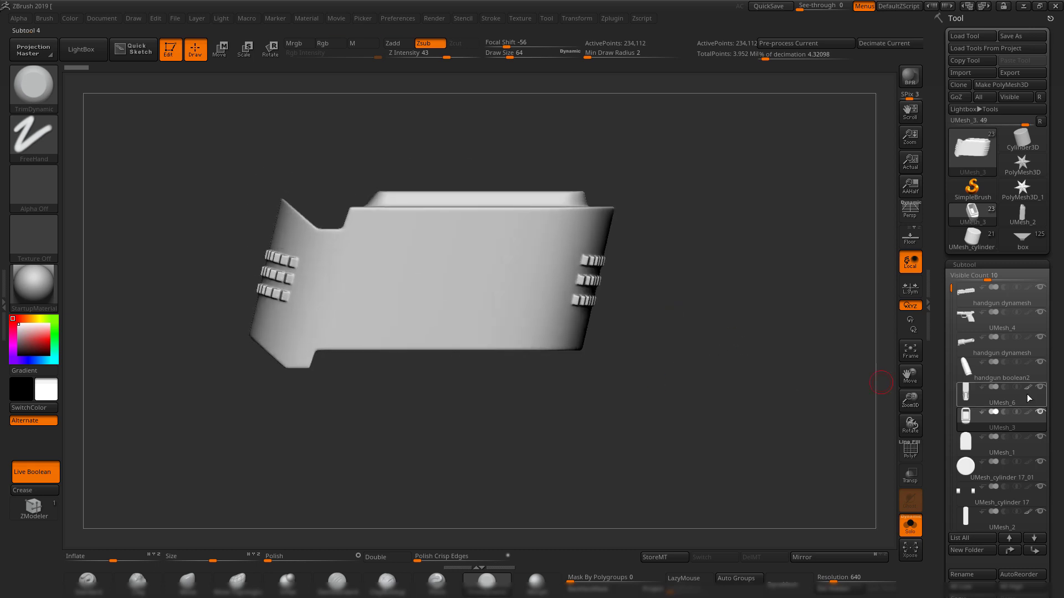
Review the magazine floor plate UMesh_1 from below, followed by the subtools UMesh_cylinder 17_01 and UMesh_cylinder 17.
click(969, 449)
drag(792, 372, 859, 392)
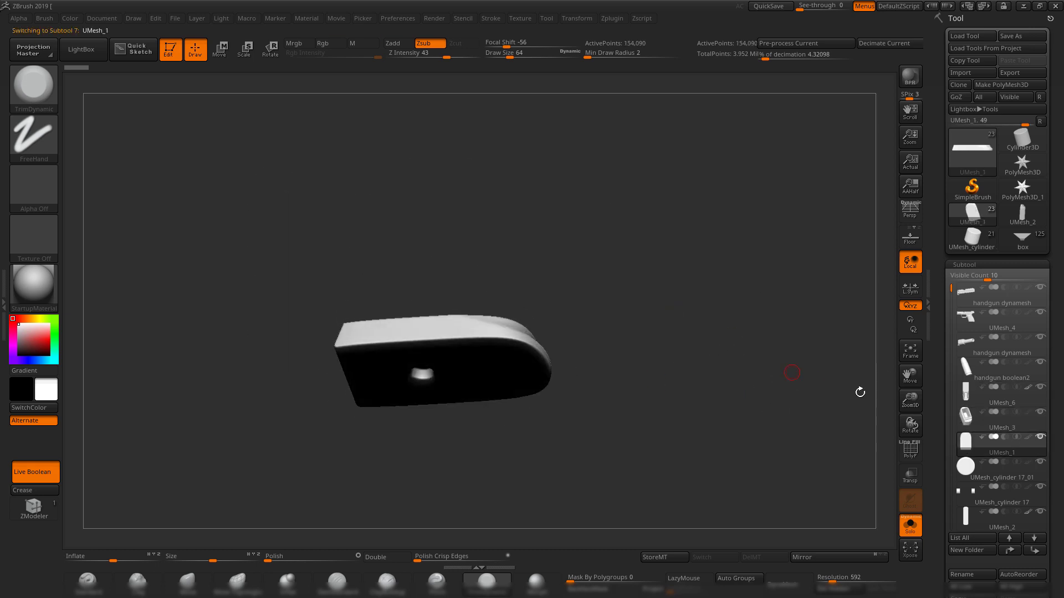
drag(628, 358, 646, 289)
alt+drag(681, 322, 882, 490)
click(964, 475)
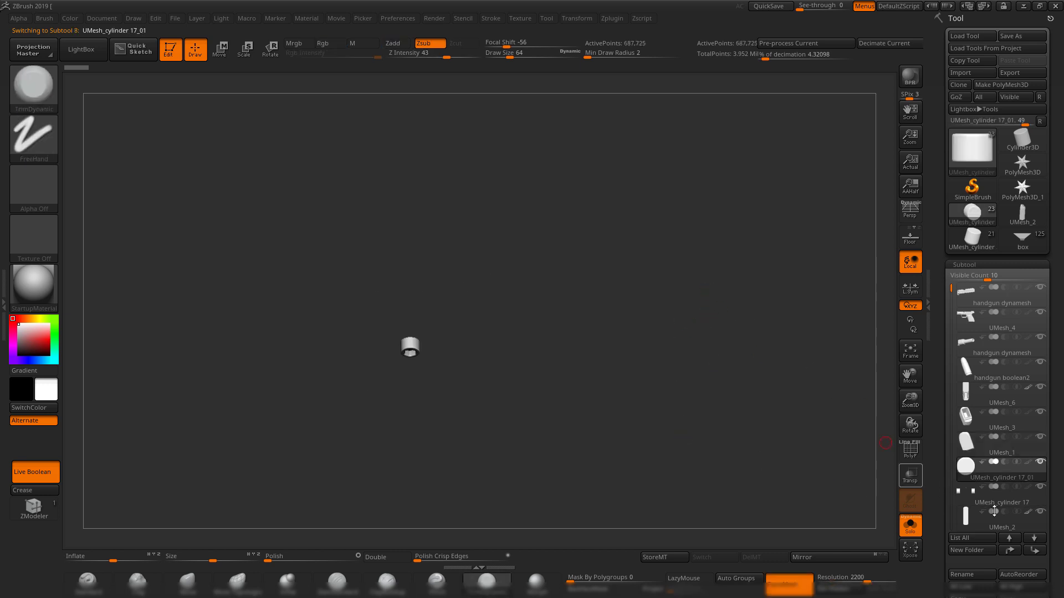
click(975, 497)
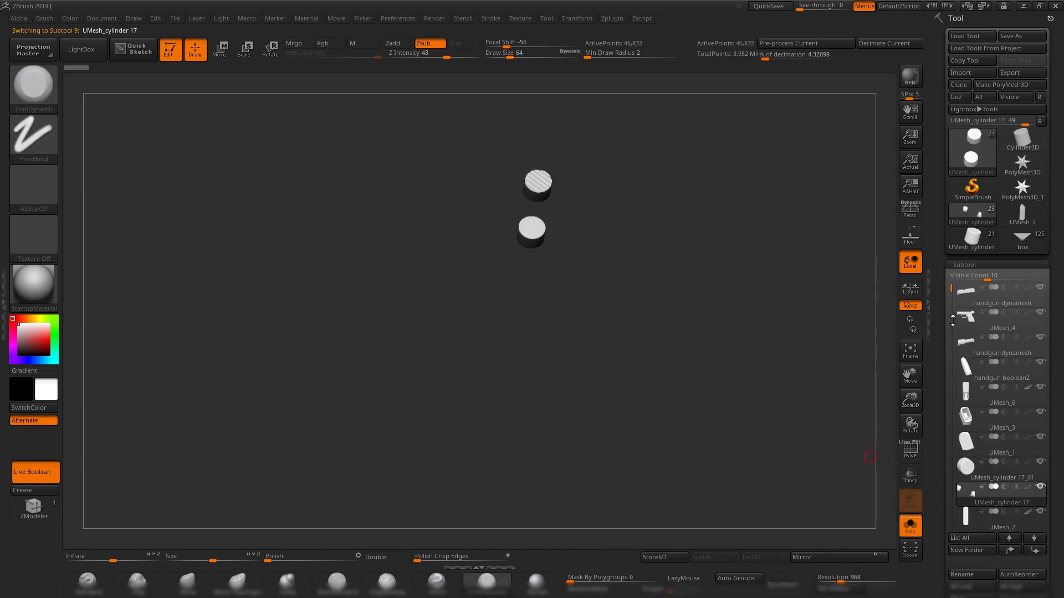
Review the isolated subtools one after another from UMesh_2 through UMesh_cylinder 23 to the notched rear sight UMesh_1.
drag(951, 287, 952, 374)
click(973, 323)
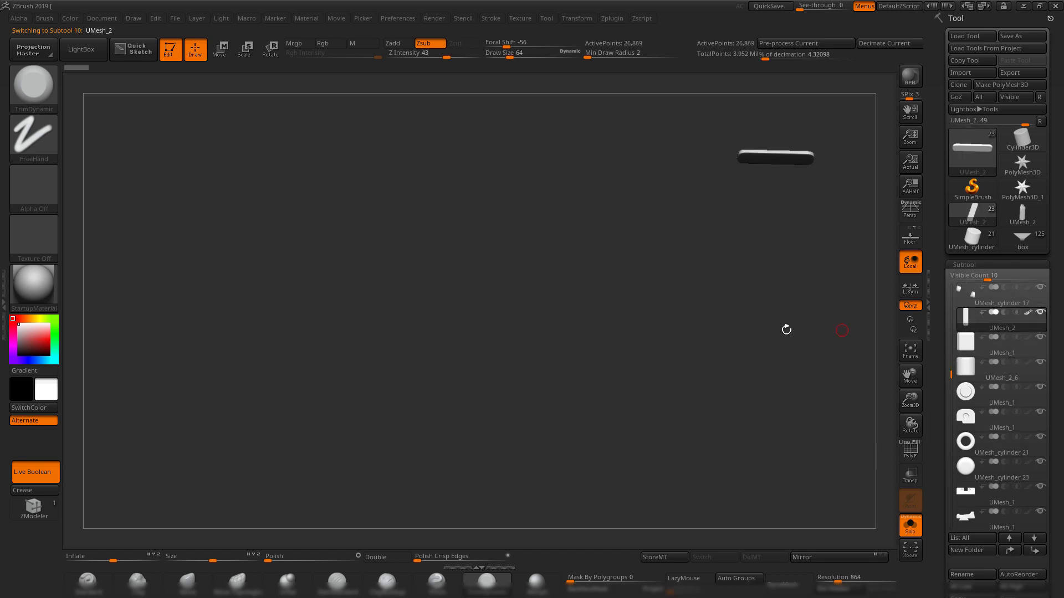
click(964, 350)
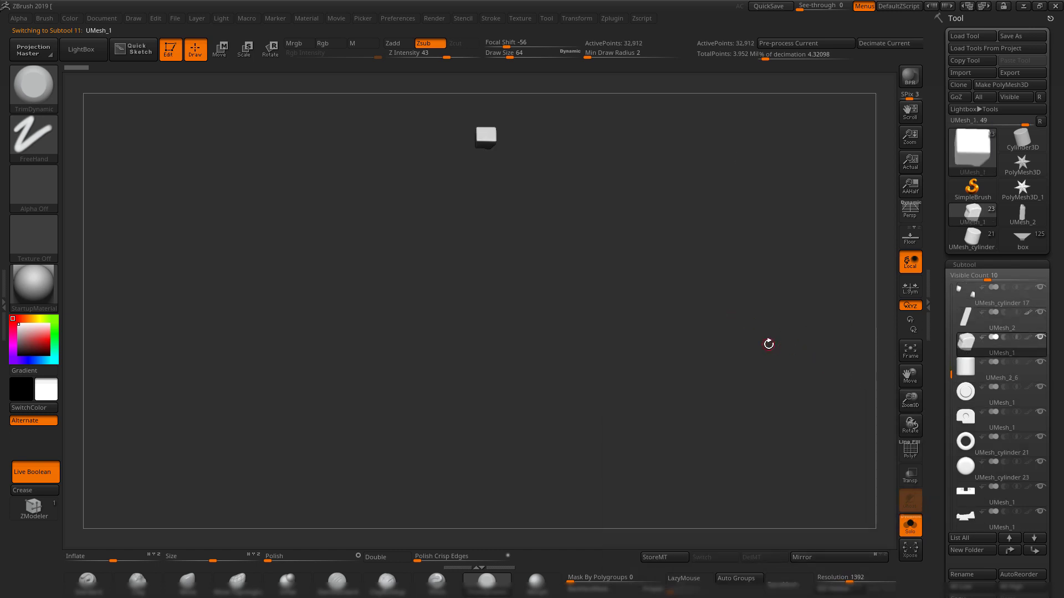
click(958, 373)
click(967, 400)
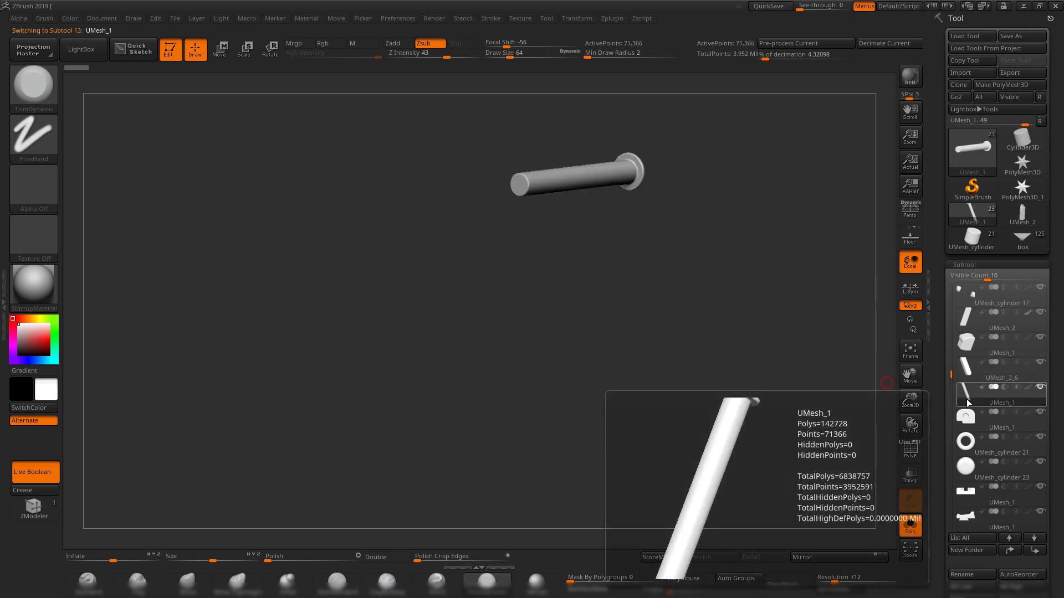
click(966, 418)
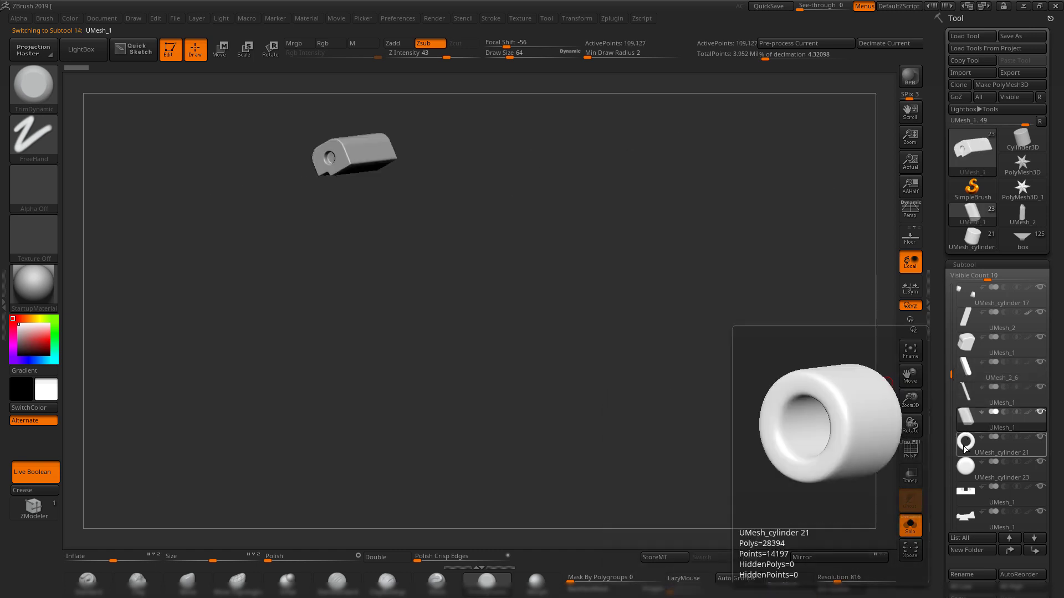
click(967, 441)
click(968, 473)
click(966, 500)
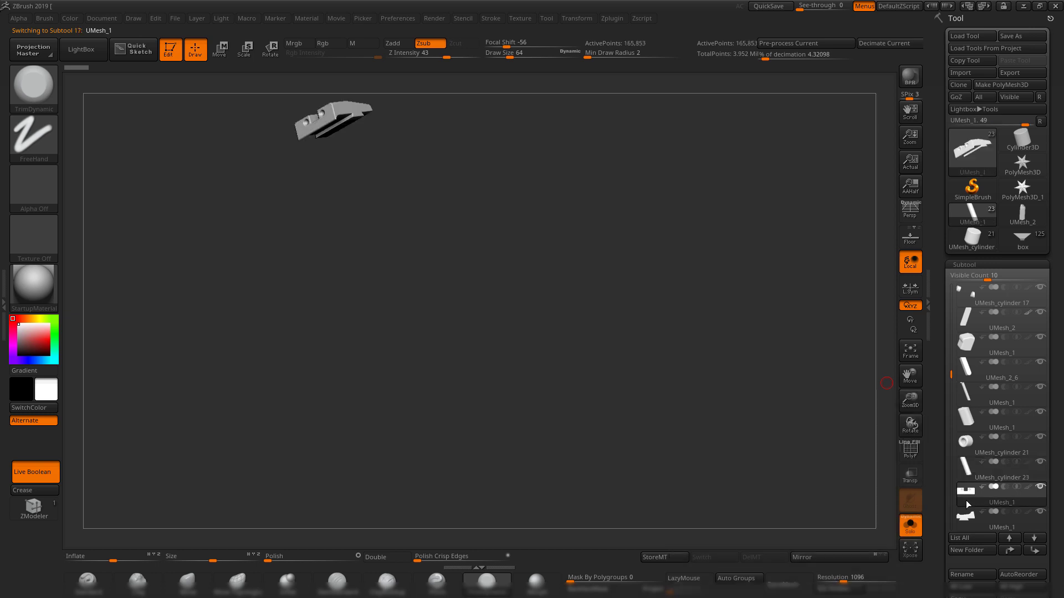
Frame the rear sight subtool and examine its edges up close from different angles.
key(f)
alt+drag(650, 406, 545, 372)
drag(545, 371, 659, 416)
Review the remaining small parts UMesh_3_1, UMesh_1 and the pin group UMesh_cylinder 19.
drag(952, 381, 959, 416)
click(967, 448)
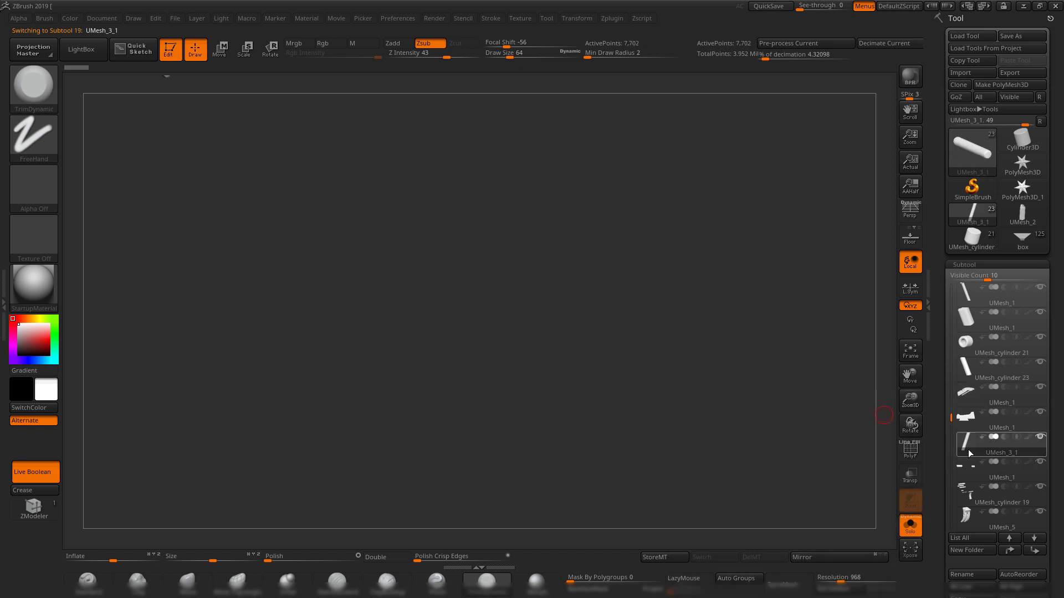
click(967, 471)
click(965, 495)
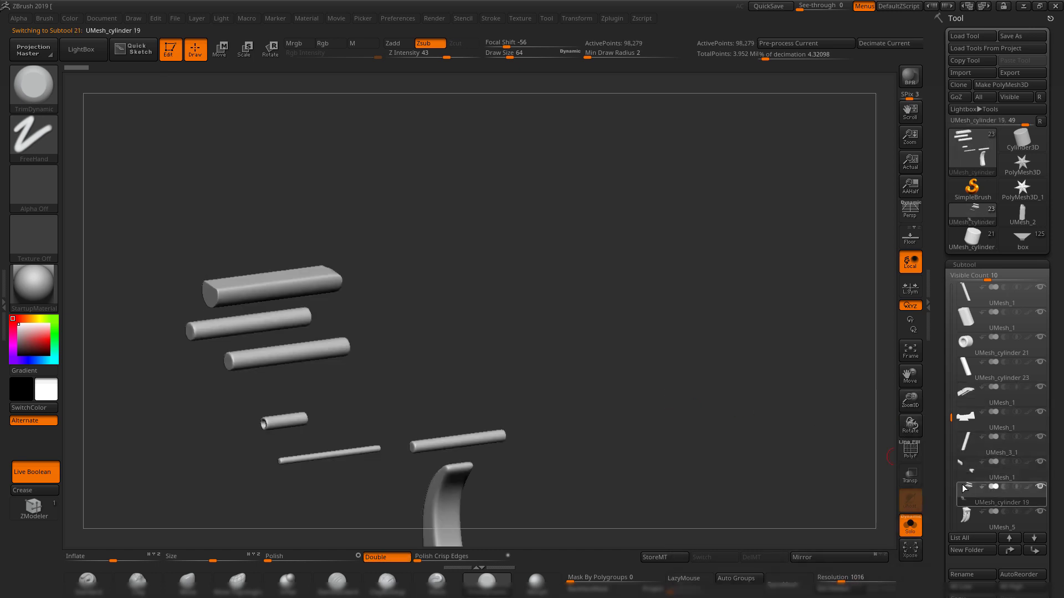
drag(951, 422, 951, 433)
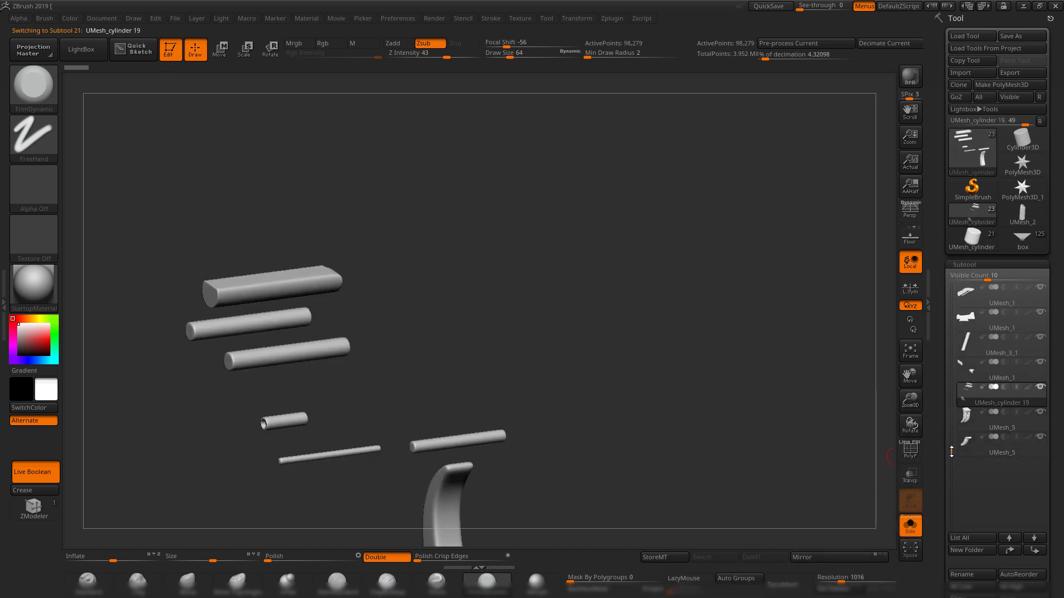
Examine the pins and curved spring piece of UMesh_cylinder 19 up close for edge softness from several angles.
drag(591, 296, 511, 312)
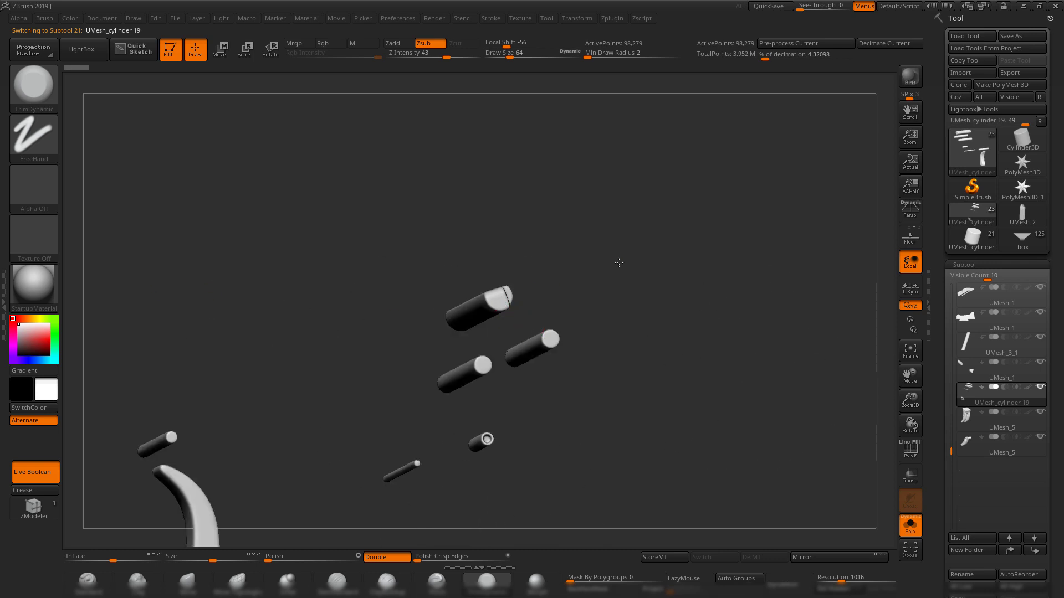
mouse_move(619, 263)
mouse_down()
mouse_move(639, 304)
mouse_move(691, 316)
mouse_move(674, 275)
mouse_move(604, 278)
mouse_up()
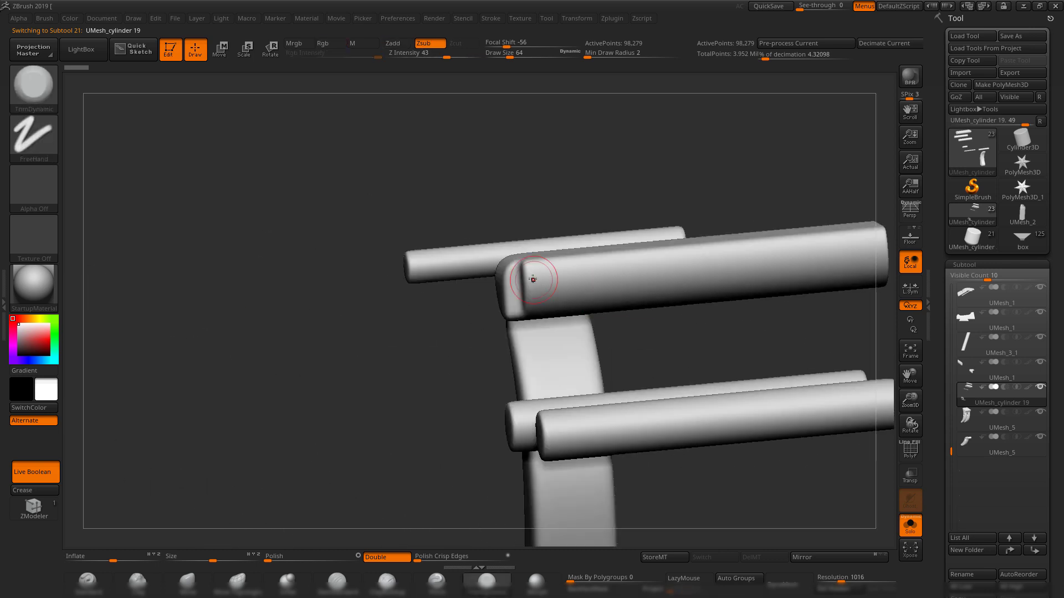
alt+drag(671, 175, 625, 231)
drag(535, 329, 661, 319)
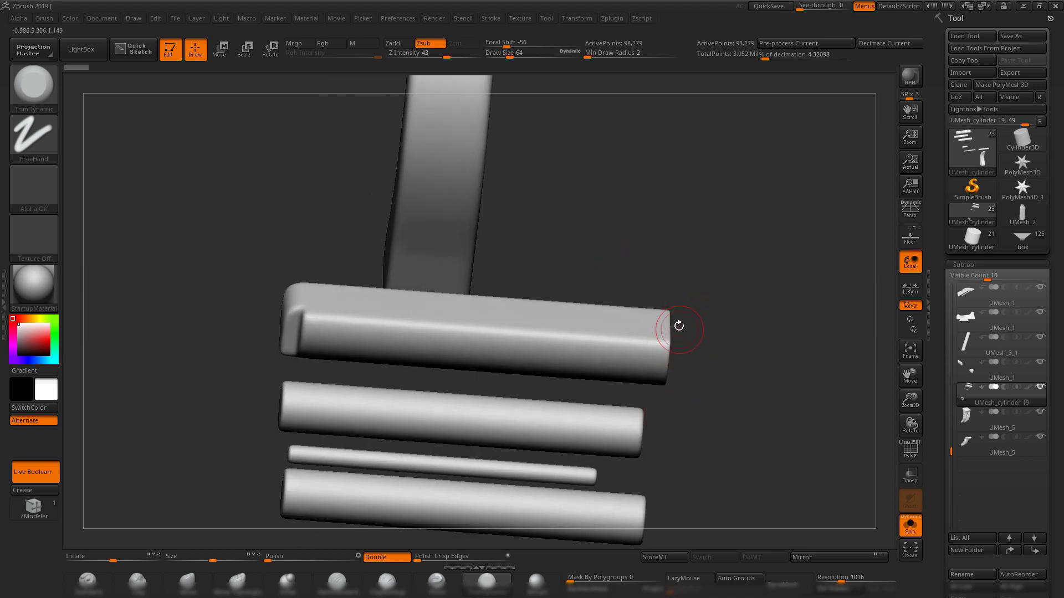
drag(731, 387, 698, 406)
shift+drag(677, 321, 700, 332)
Select the trigger subtool UMesh_5, show the complete handgun, and examine the trigger area and frame from both sides.
click(965, 419)
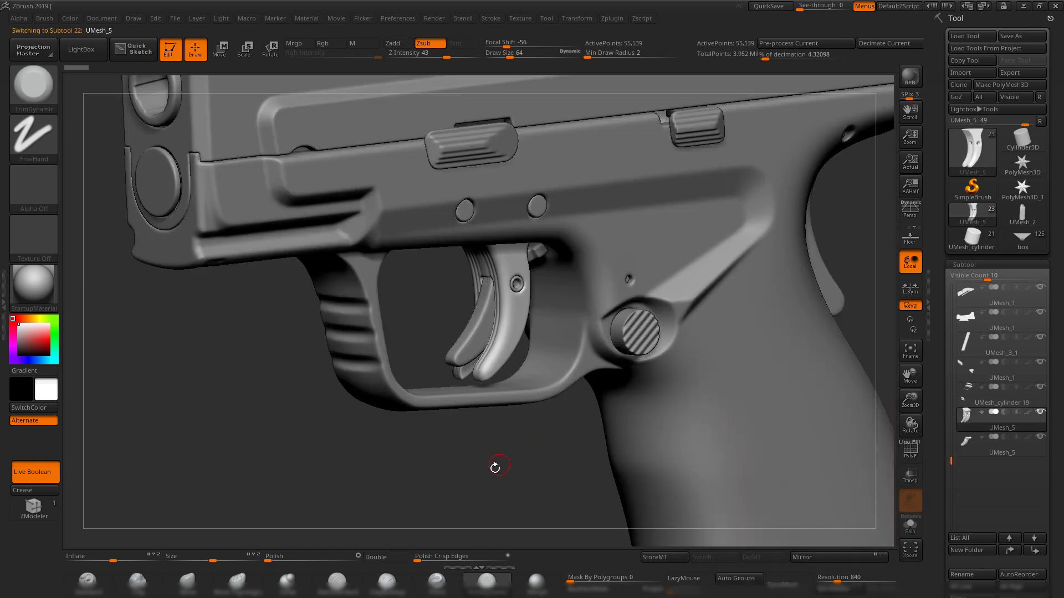
drag(495, 468, 564, 460)
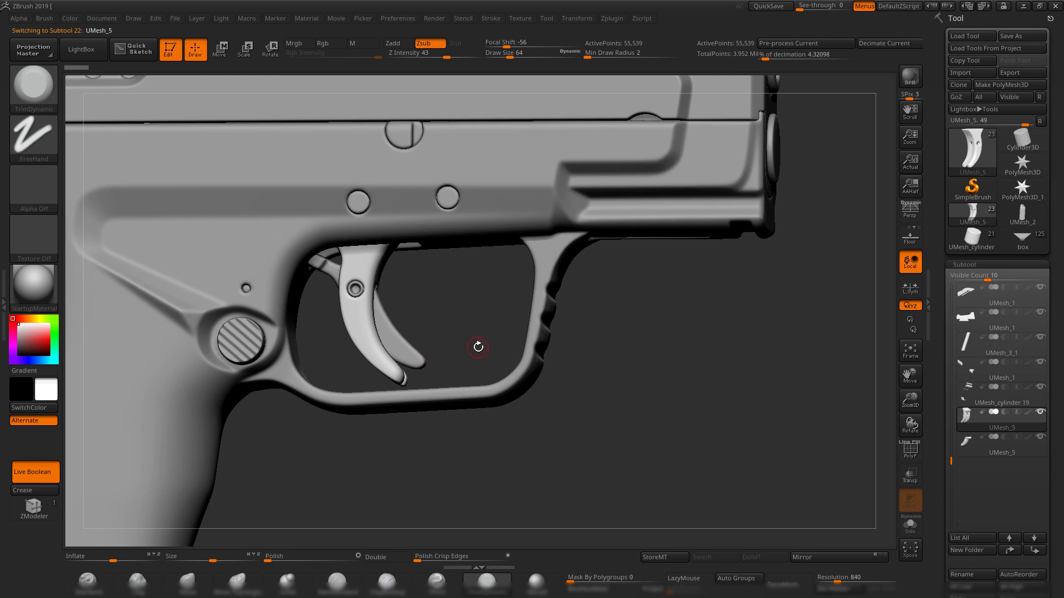
mouse_move(492, 316)
alt+mouse_down()
mouse_move(517, 344)
mouse_move(472, 411)
mouse_move(548, 357)
mouse_move(443, 275)
alt+mouse_up()
drag(621, 361, 533, 363)
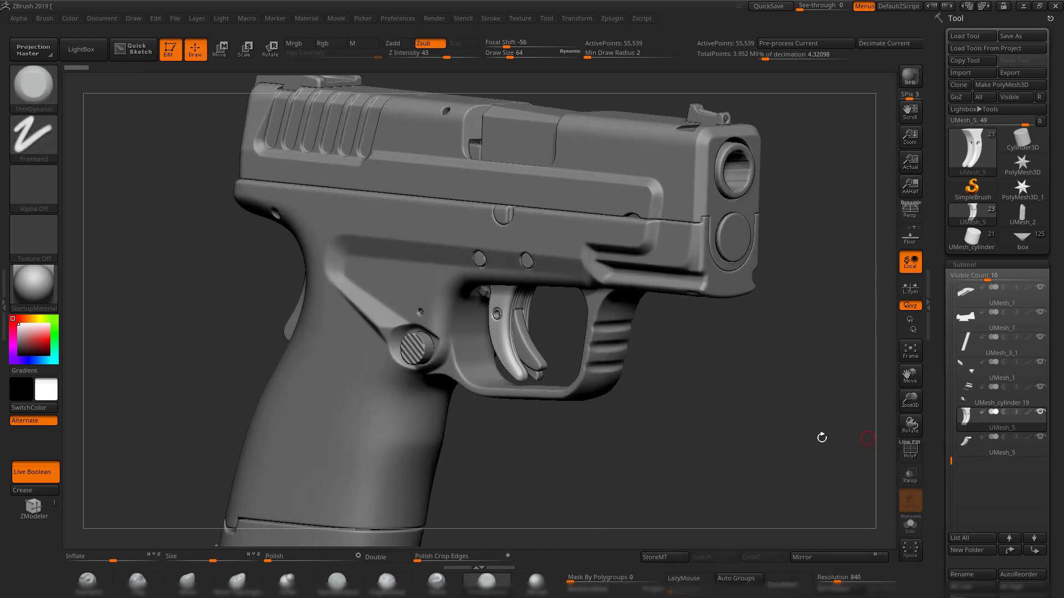
alt+drag(819, 434, 622, 464)
drag(690, 469, 633, 395)
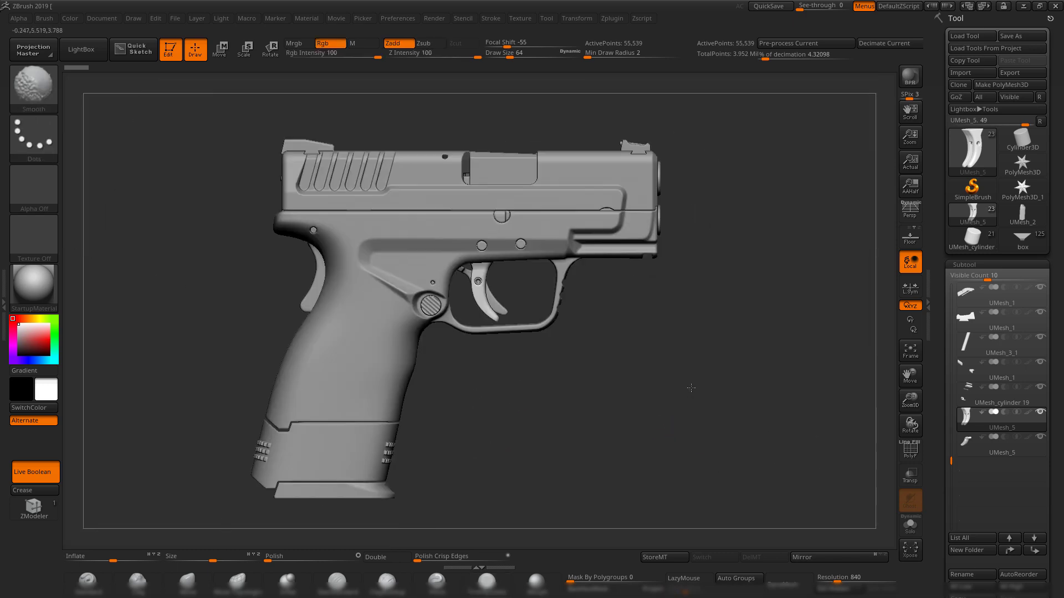
alt+drag(632, 395, 886, 400)
Frame the complete handgun in side view and look over the assembled high-poly model.
mouse_move(987, 416)
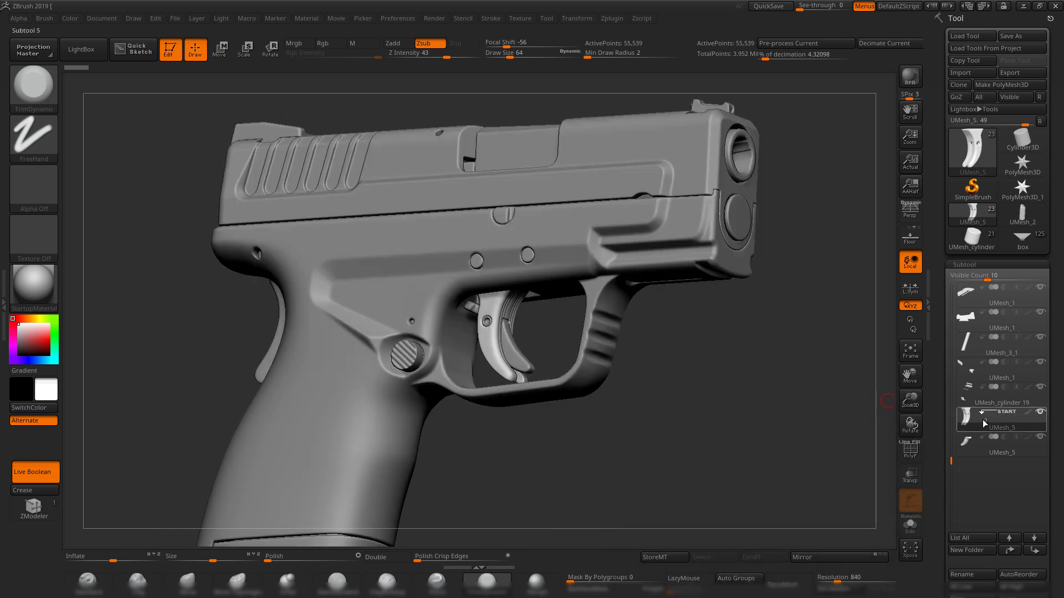
key(f)
shift+drag(740, 431, 765, 400)
key(f)
drag(681, 373, 684, 426)
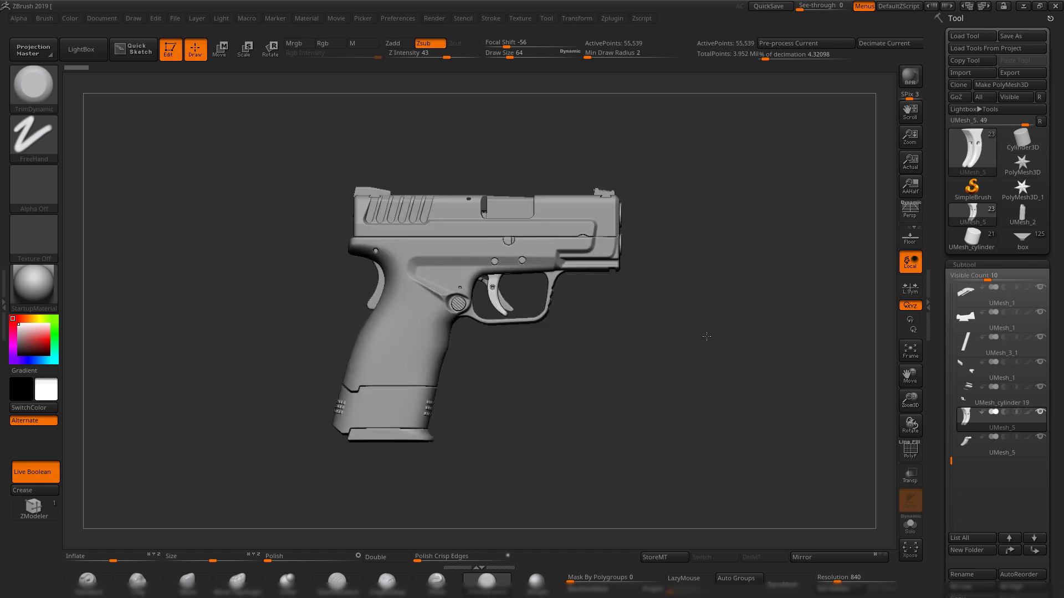
drag(698, 386, 673, 416)
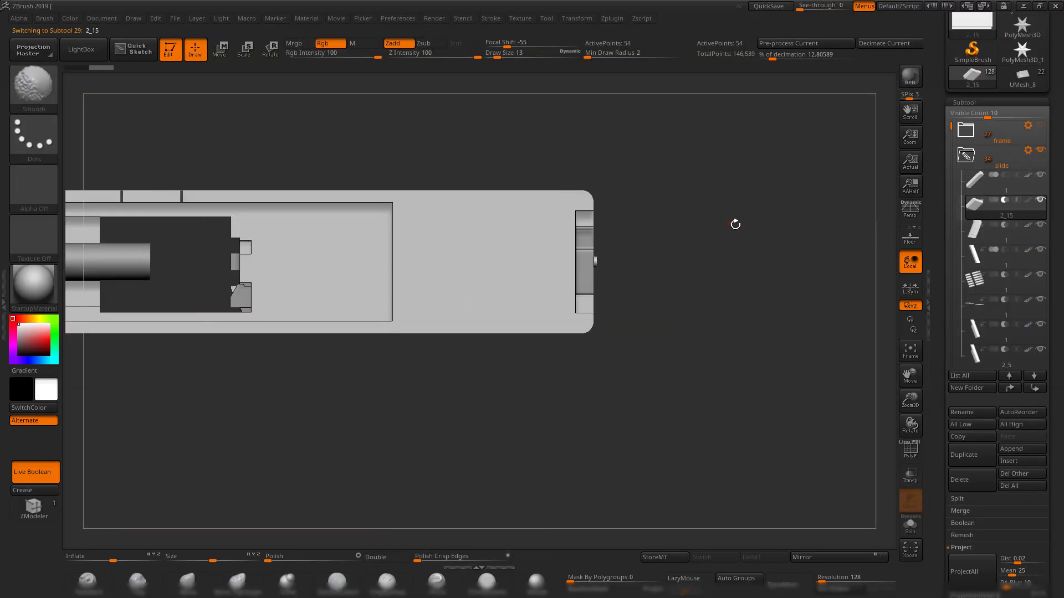
Check the boolean slide's cutouts and compare the rebuilt slide with the existing UMesh_4 slide at its underside and rear opening.
drag(737, 225, 738, 200)
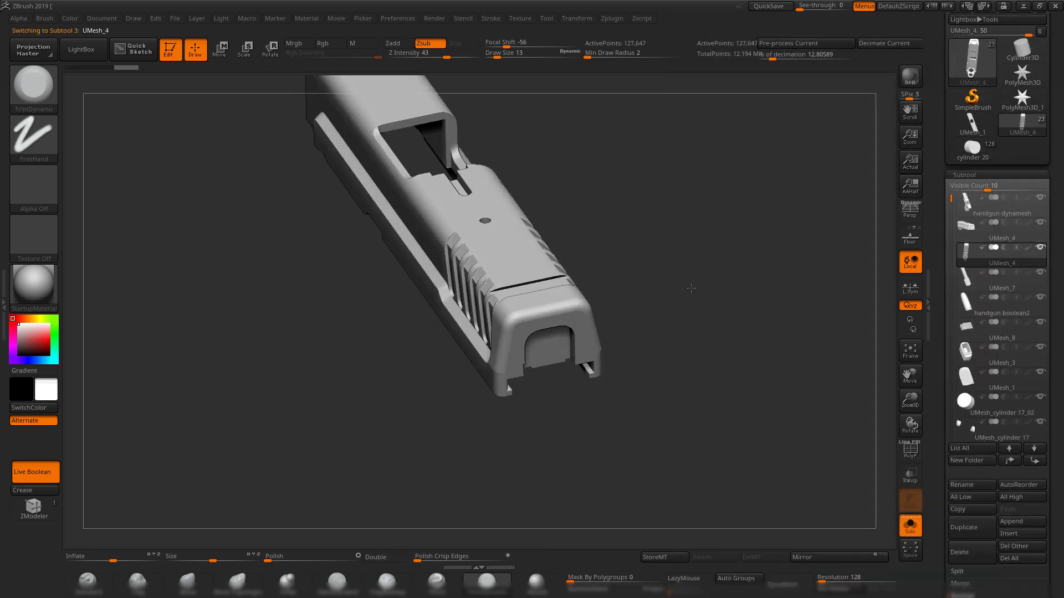
drag(691, 287, 839, 434)
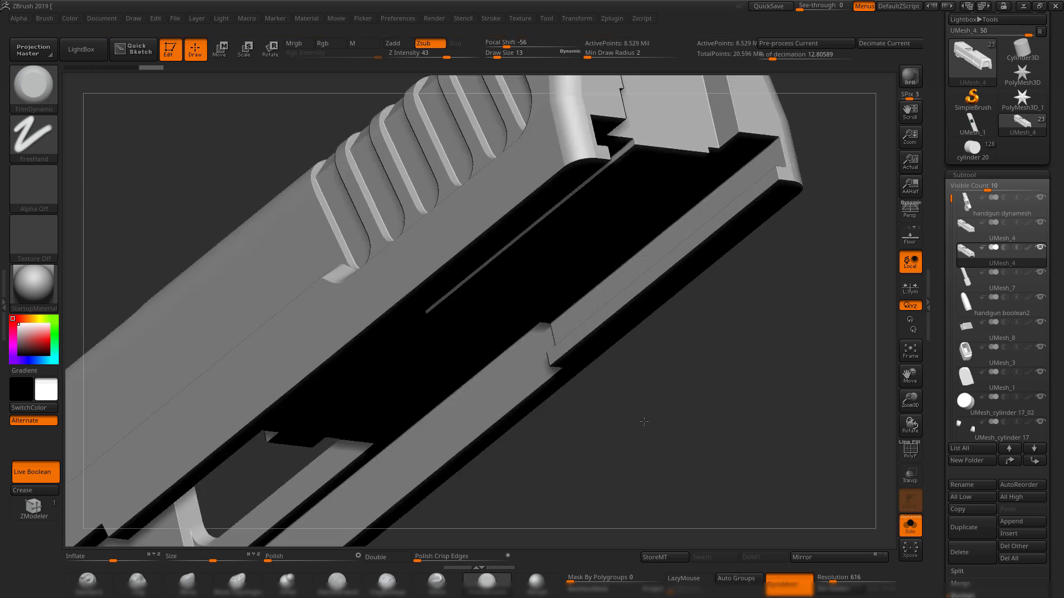
alt+drag(499, 332, 169, 338)
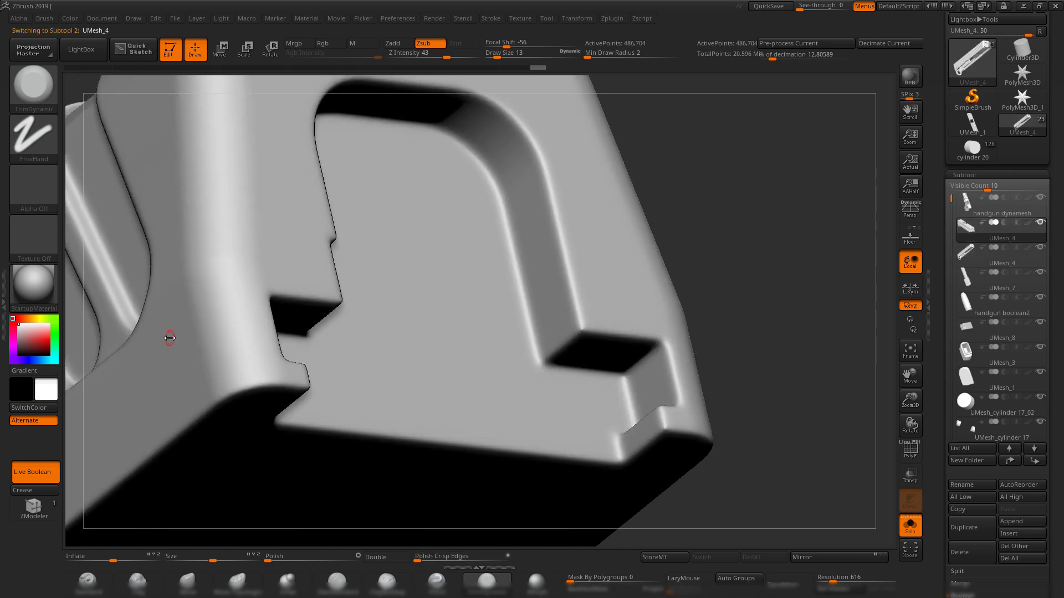
key(f)
drag(514, 420, 747, 255)
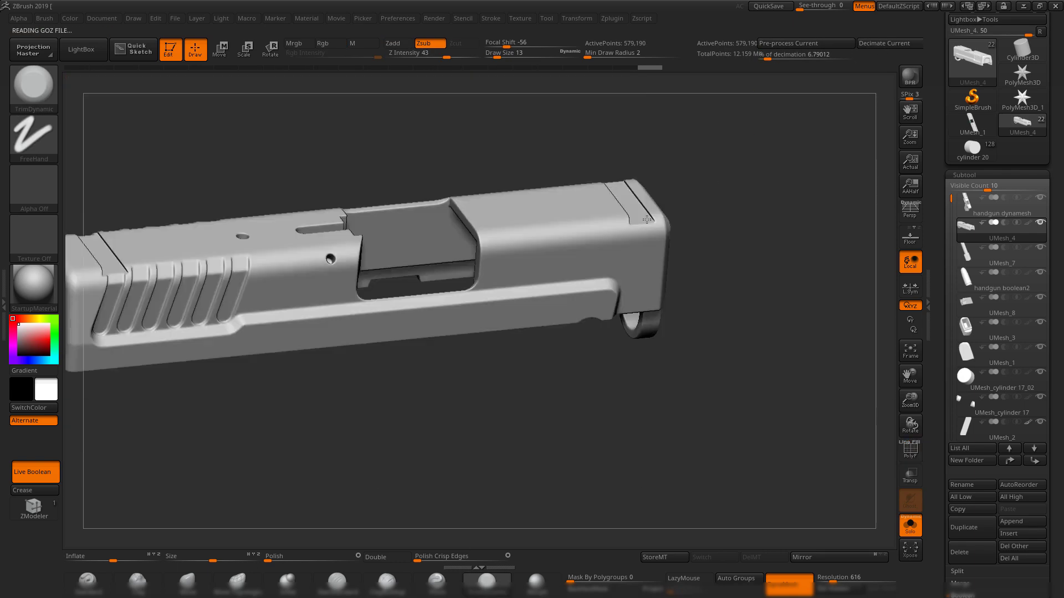
Switch to Maya, replace the old h_02_high slide with the imported slide under the same name, and inspect it in isolation.
click(1009, 73)
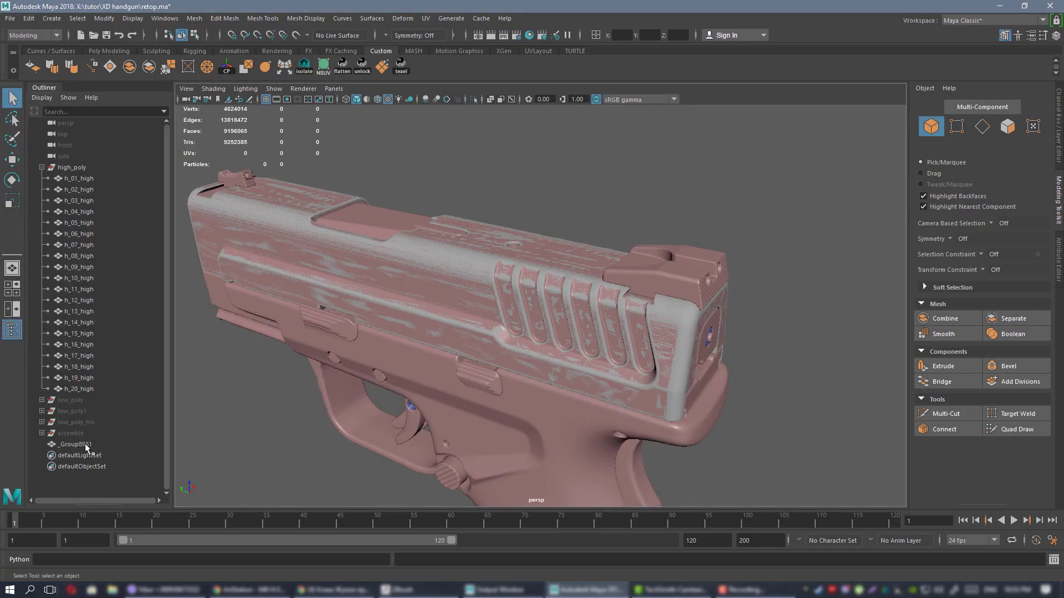
click(78, 190)
right_click(466, 266)
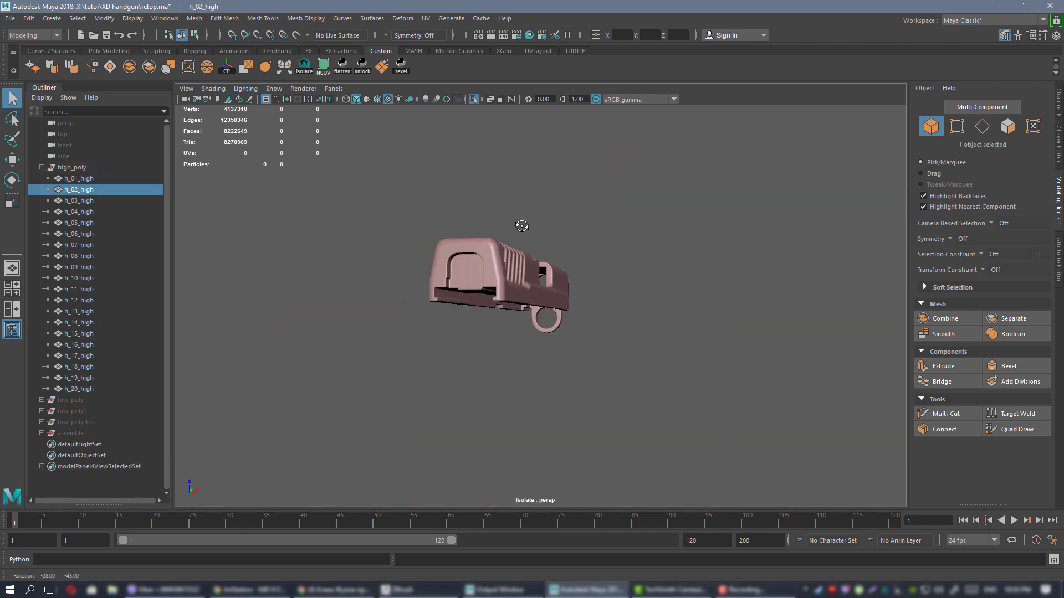
alt+drag(548, 327, 708, 309)
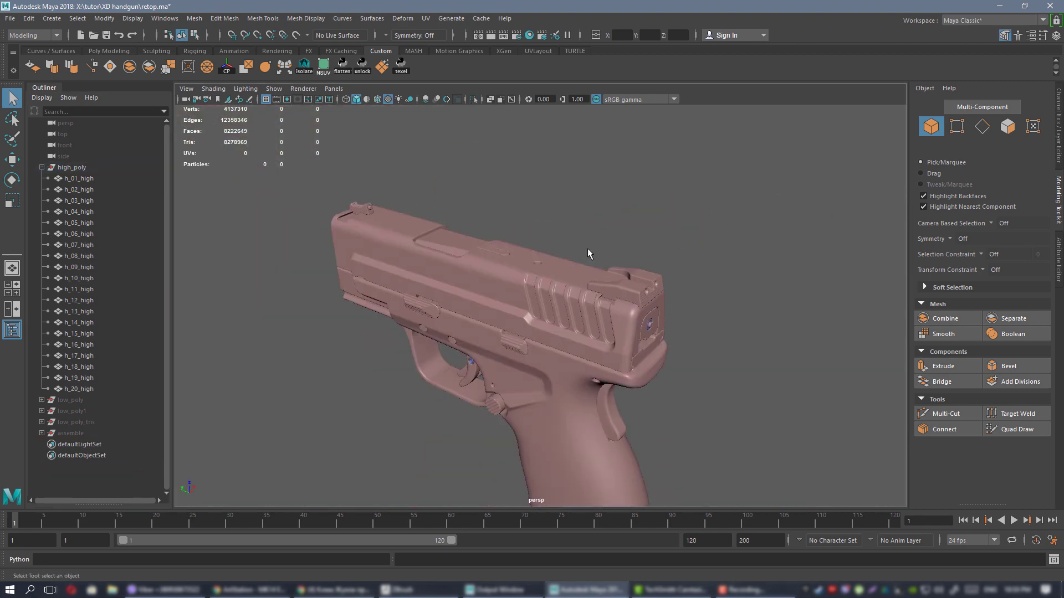
Select the h_02_high slide, inspect its fit on the handgun from the rear, and activate the Move tool.
alt+drag(596, 311, 343, 252)
click(88, 190)
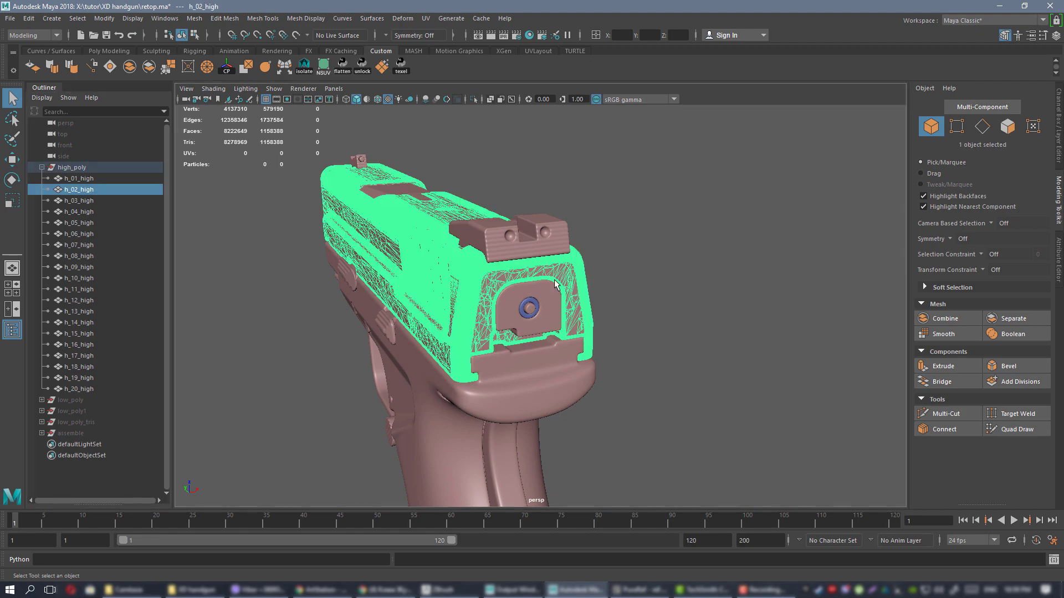
alt+drag(587, 249, 432, 278)
key(w)
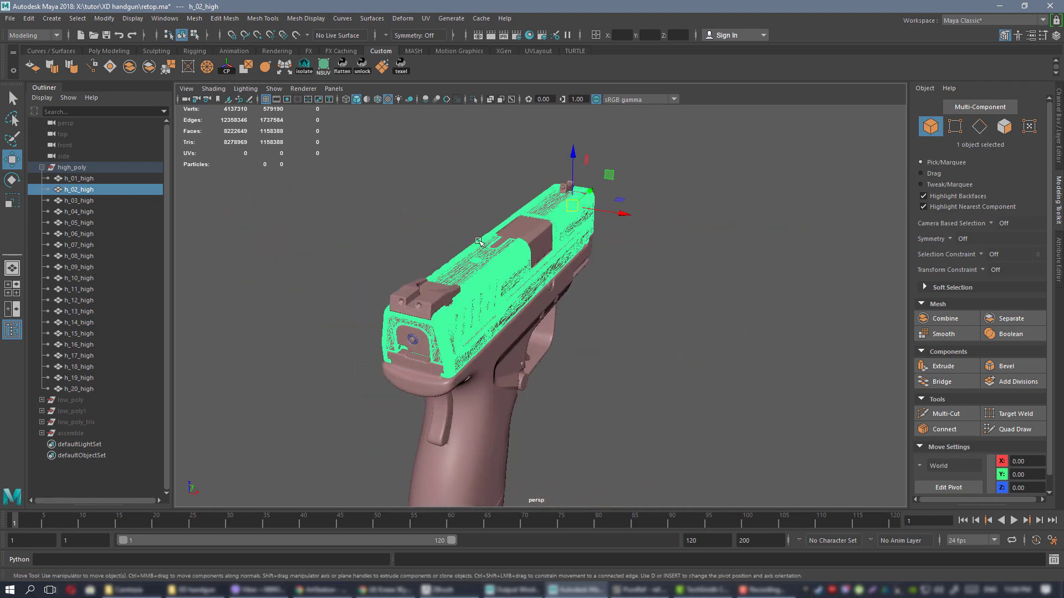
Isolate the h_02_high slide to inspect its rear opening, underside and side serrations, and bring back the full handgun.
alt+drag(478, 242, 463, 209)
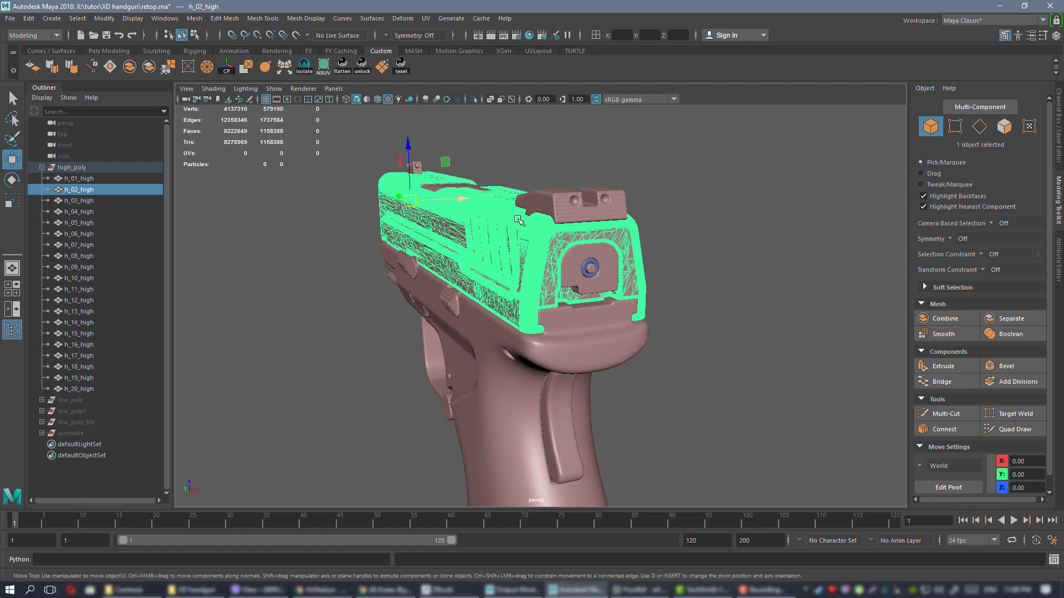
scroll(599, 241, down, 1)
key(ctrl+1)
alt+drag(694, 327, 713, 282)
click(712, 283)
alt+middle_drag(586, 256, 562, 344)
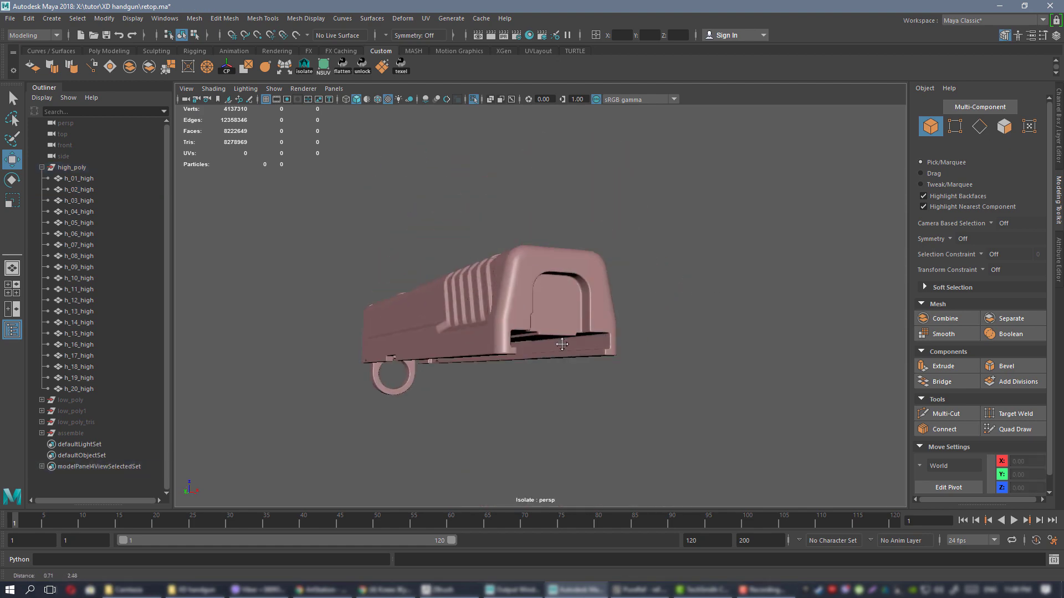
alt+drag(562, 344, 480, 285)
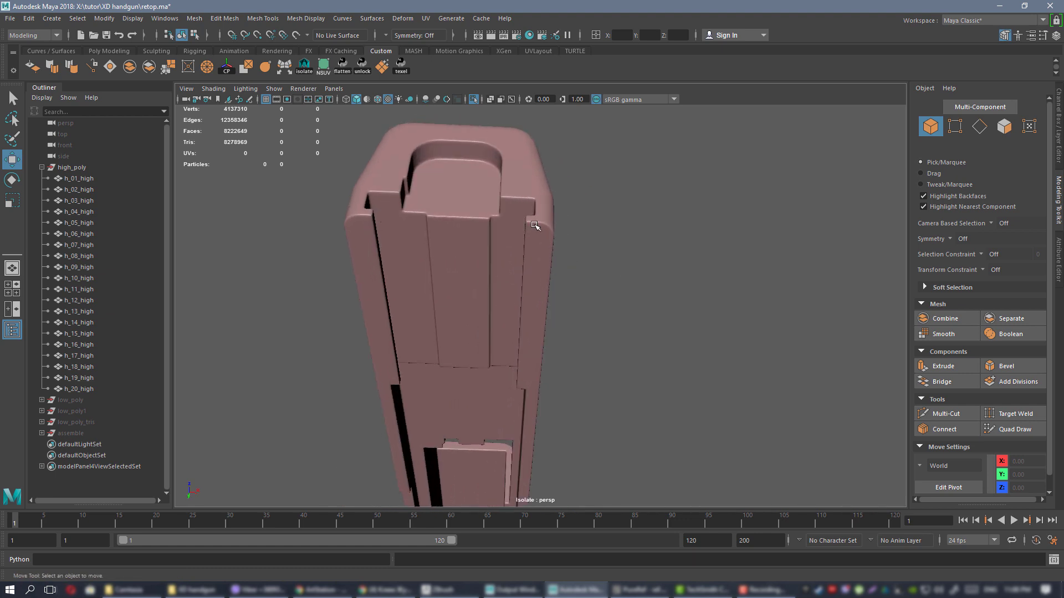
alt+drag(419, 336, 548, 347)
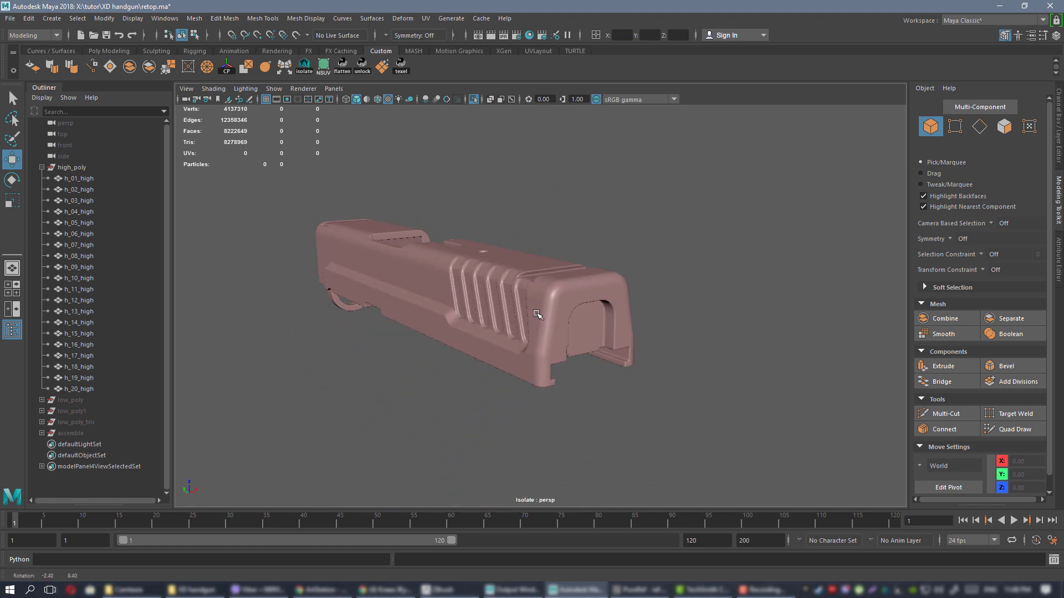
key(ctrl+1)
Move the h_02_high slide about 3.2 units rearward along Y and inspect its open rear end and underside against the frame.
click(83, 190)
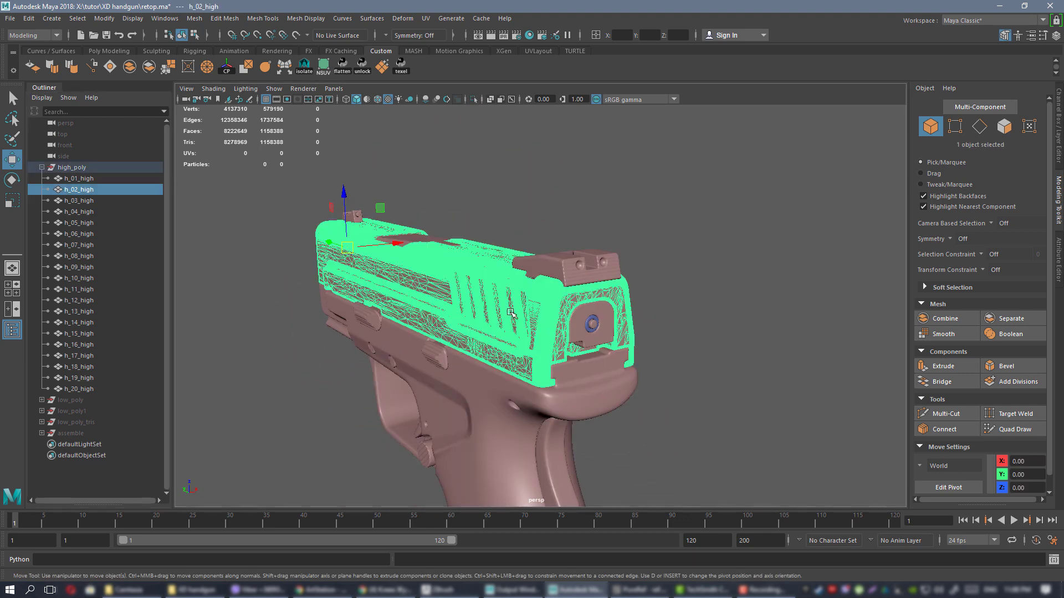
alt+drag(504, 279, 476, 277)
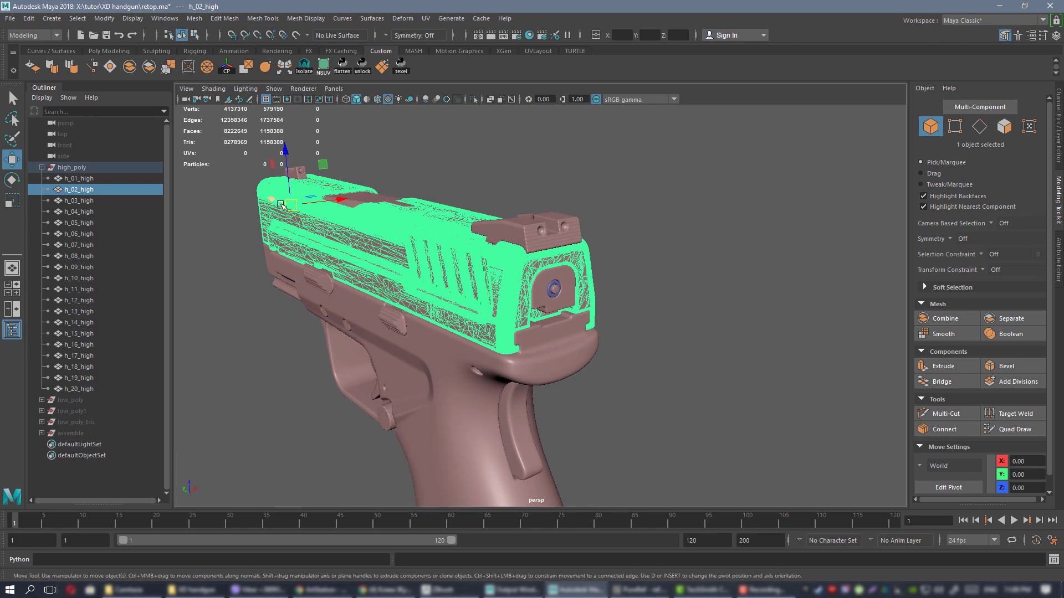
alt+drag(281, 205, 304, 185)
click(711, 333)
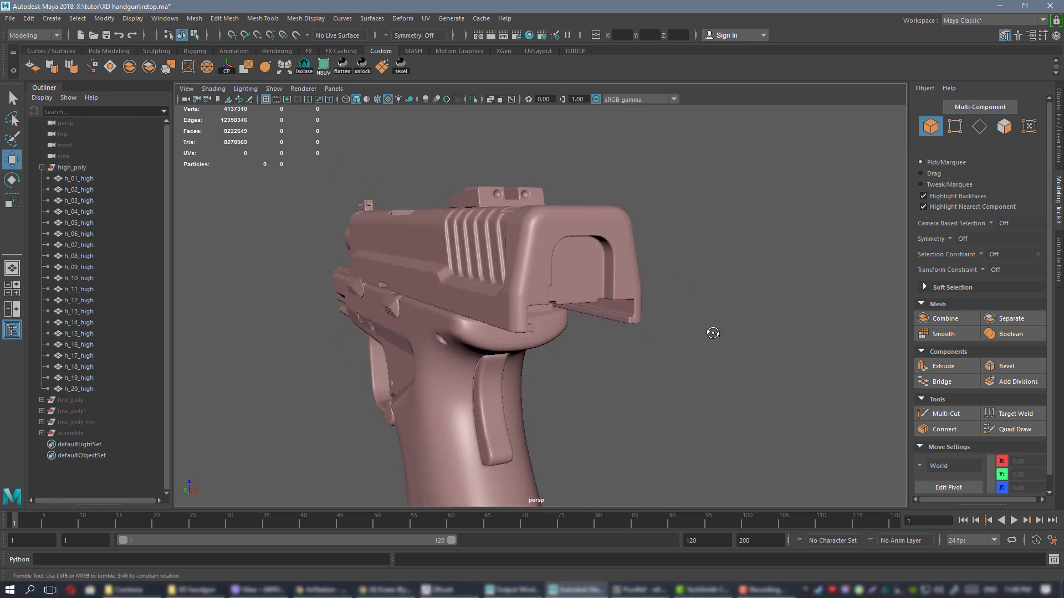
alt+drag(712, 332, 626, 267)
alt+drag(516, 273, 514, 271)
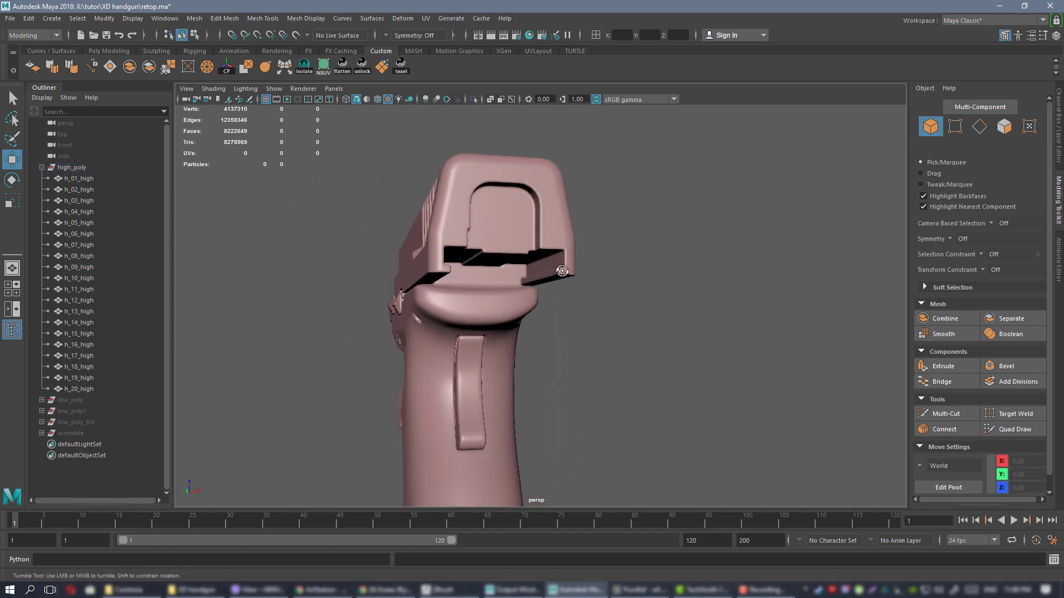
alt+drag(561, 270, 594, 252)
alt+drag(504, 269, 579, 284)
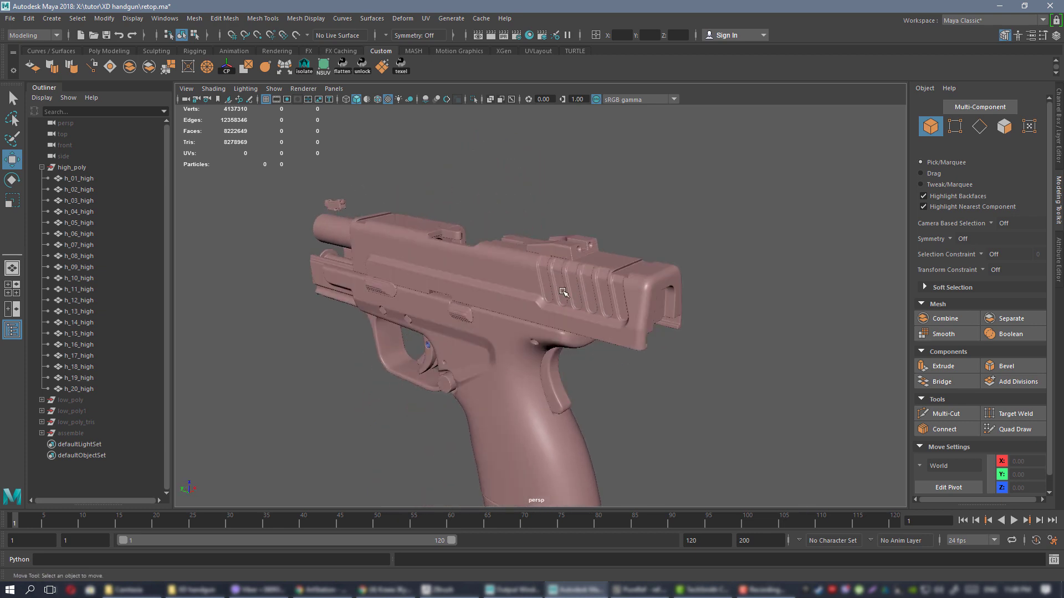
Reset the h_02_high slide's Translate Y to 0 and check how it fits the frame and rear plate.
click(79, 189)
click(1058, 117)
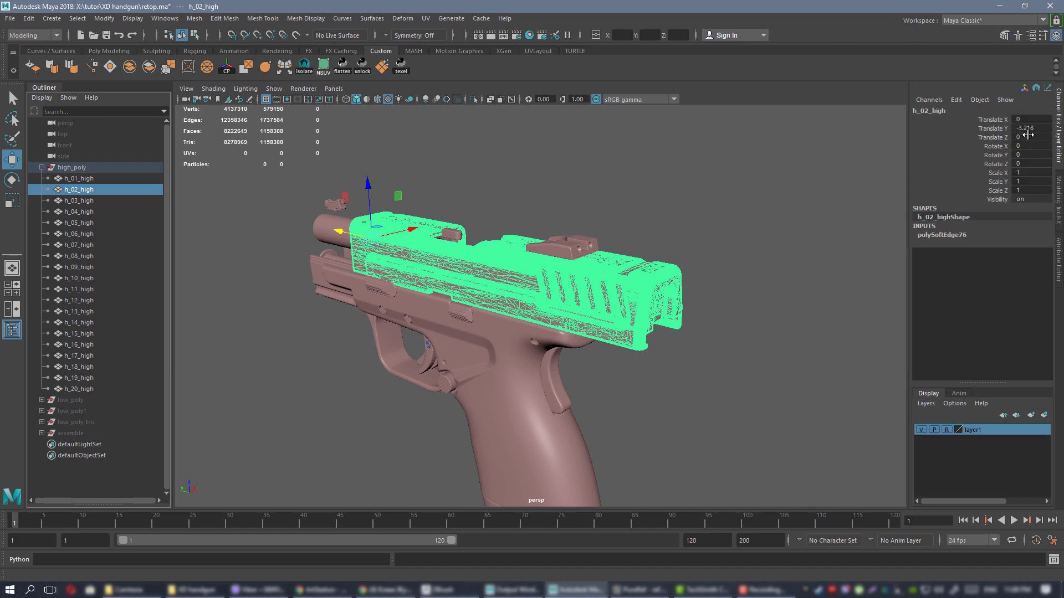
text(0)
key(Return)
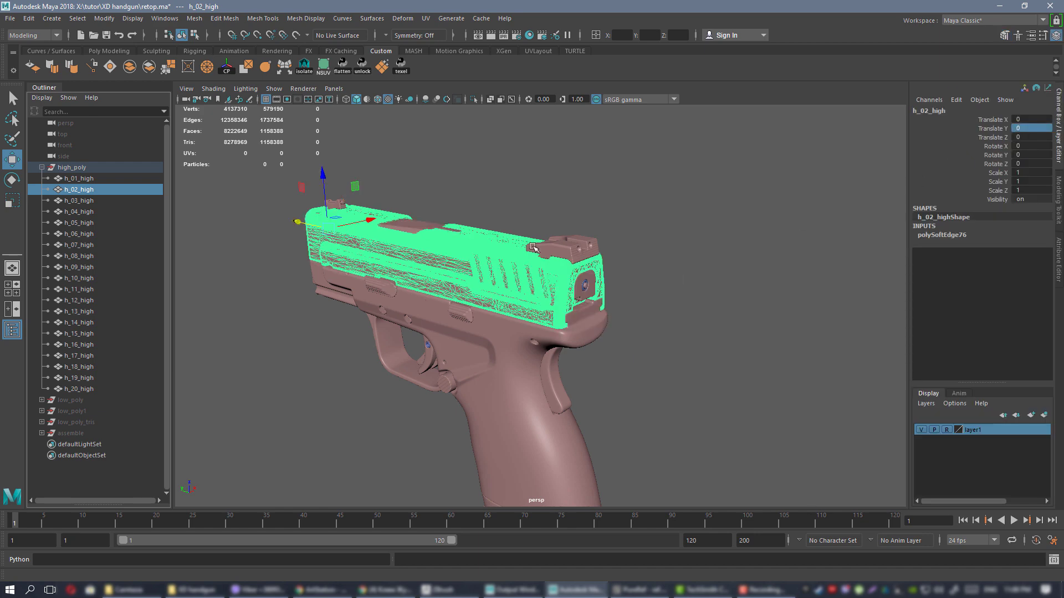
click(584, 207)
alt+drag(584, 207, 492, 269)
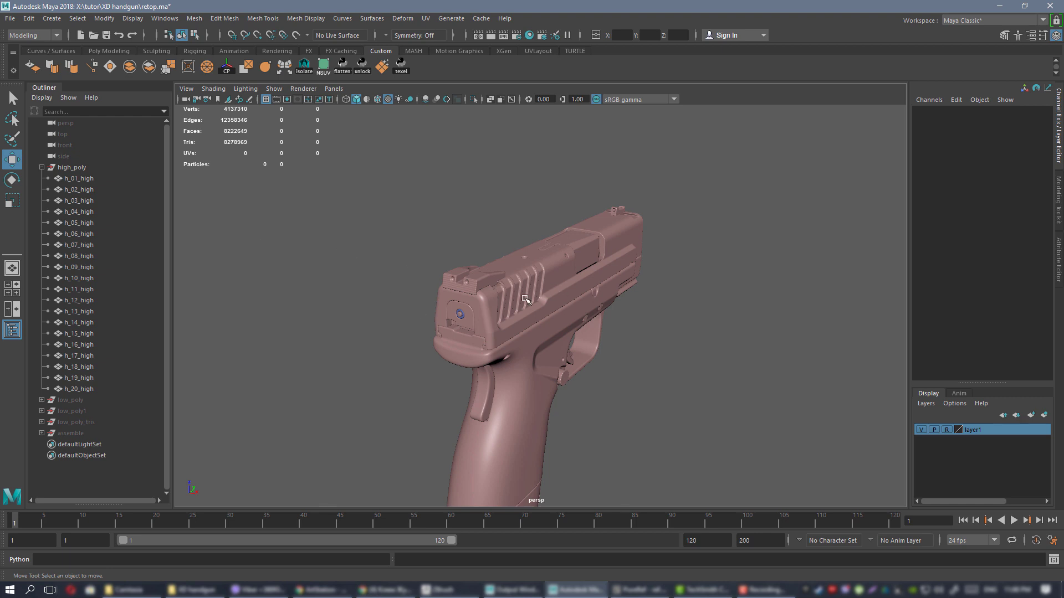
alt+drag(481, 344, 571, 317)
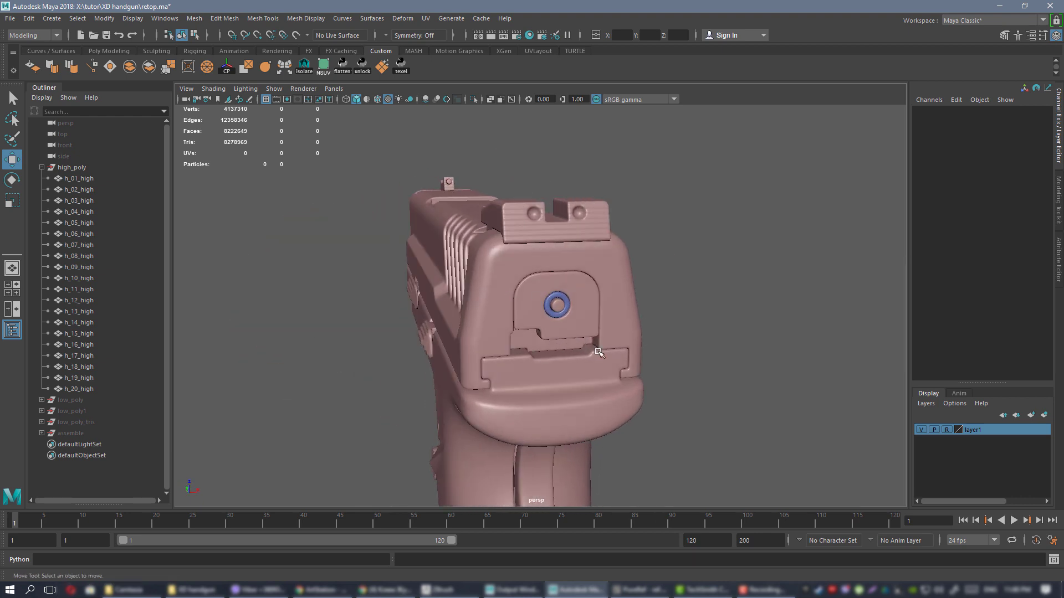
alt+right_drag(656, 350, 565, 321)
mouse_move(565, 321)
alt+mouse_down()
mouse_move(546, 314)
mouse_move(565, 312)
alt+mouse_up()
alt+right_drag(582, 313, 558, 310)
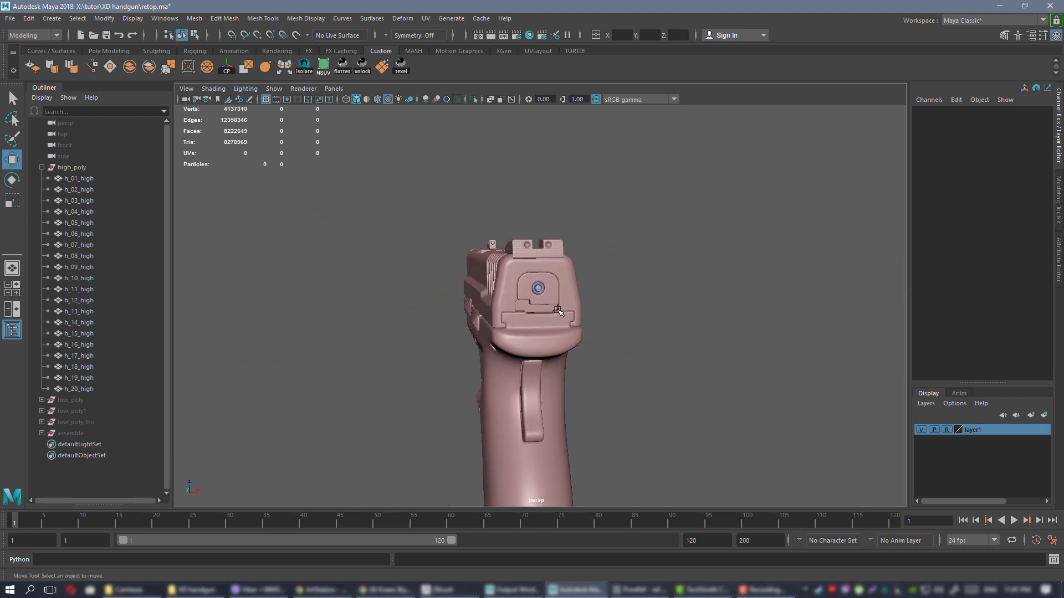
Isolate the h_02_high slide and examine its underside rails, internal recesses and rear cutout from several angles.
click(81, 189)
key(ctrl+1)
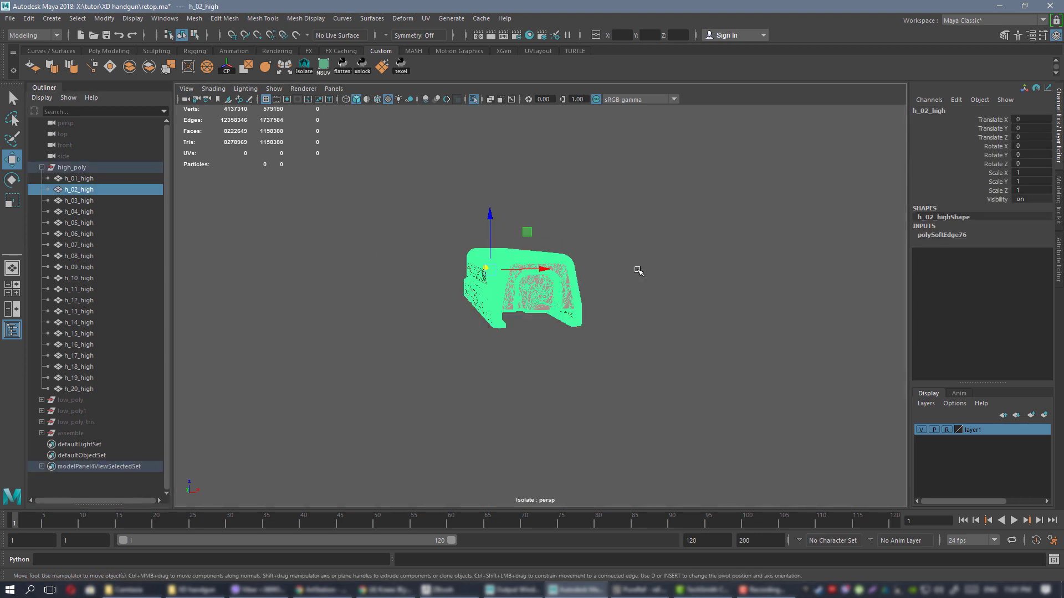
click(636, 271)
alt+drag(637, 271, 427, 294)
alt+drag(595, 324, 532, 231)
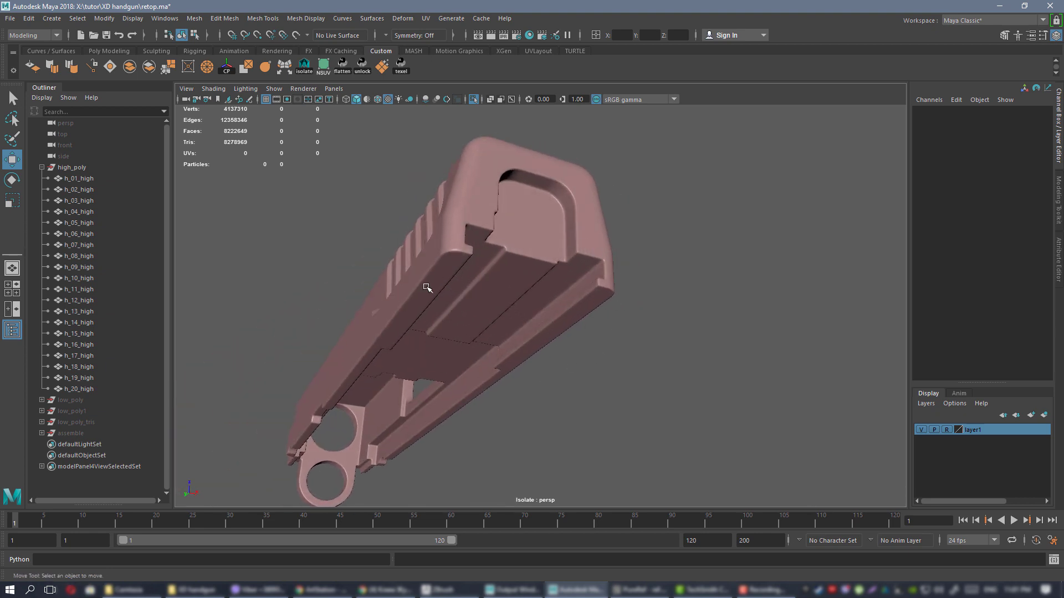
alt+drag(543, 274, 665, 318)
alt+drag(560, 314, 819, 312)
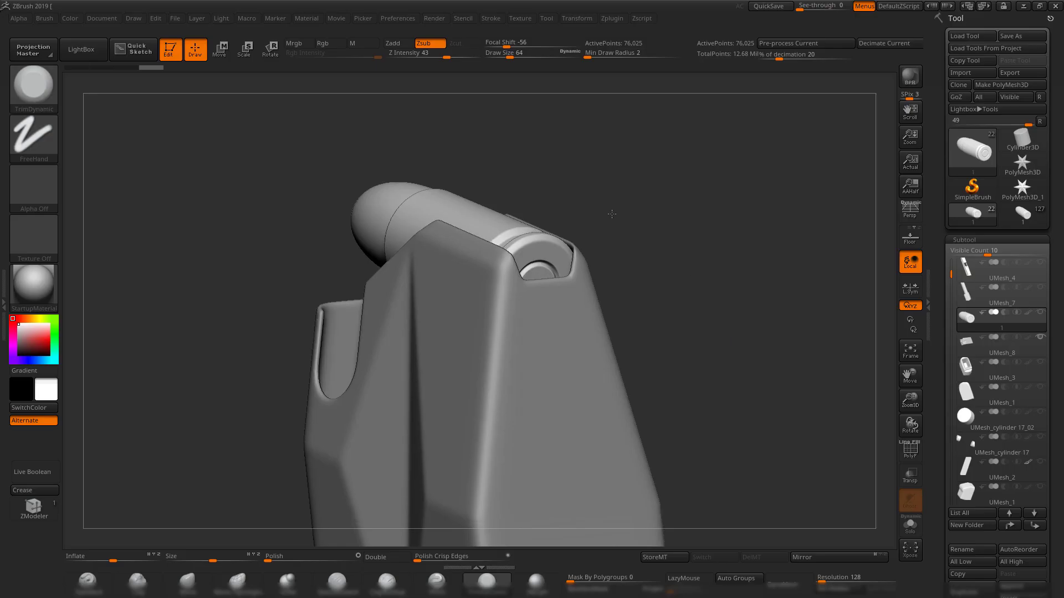
Hide the UMesh_8 magazine subtool to leave the cartridge alone, and view the cartridge from its base.
drag(609, 260, 696, 274)
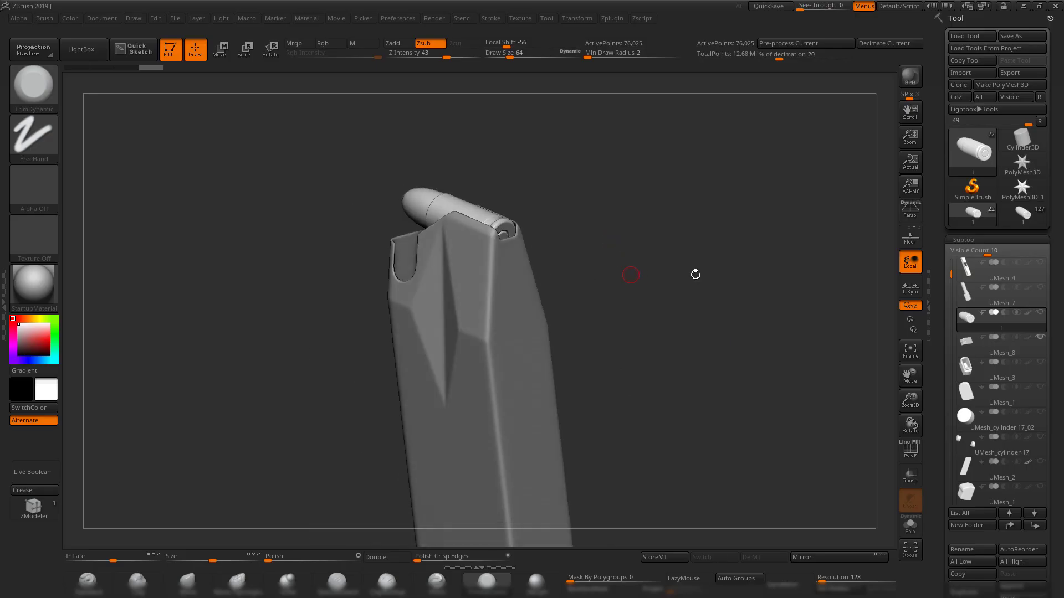
click(1041, 338)
shift+drag(615, 193, 632, 310)
mouse_move(598, 233)
mouse_down()
mouse_move(620, 264)
mouse_move(598, 255)
mouse_move(662, 267)
mouse_move(690, 254)
mouse_move(632, 233)
mouse_move(629, 272)
mouse_up()
mouse_move(628, 272)
mouse_down()
mouse_move(654, 285)
mouse_move(601, 231)
mouse_move(582, 247)
mouse_move(646, 257)
mouse_up()
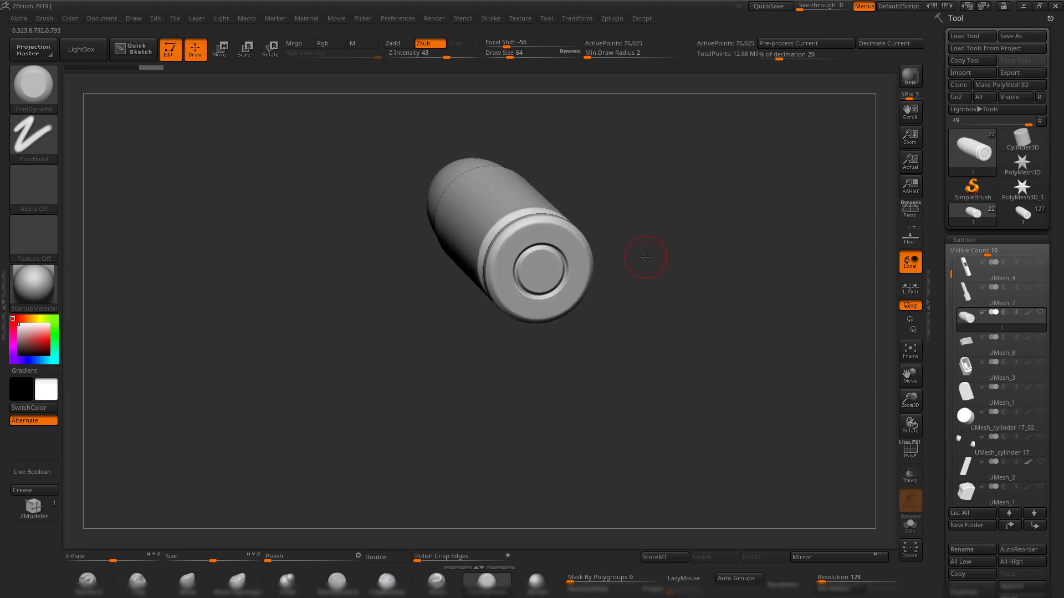
Examine the edge softness of the cartridge's primer groove and base rim from near and far.
alt+drag(635, 316, 634, 354)
drag(633, 354, 668, 320)
mouse_move(667, 320)
shift+mouse_down()
mouse_move(628, 286)
mouse_move(641, 316)
mouse_move(668, 322)
shift+mouse_up()
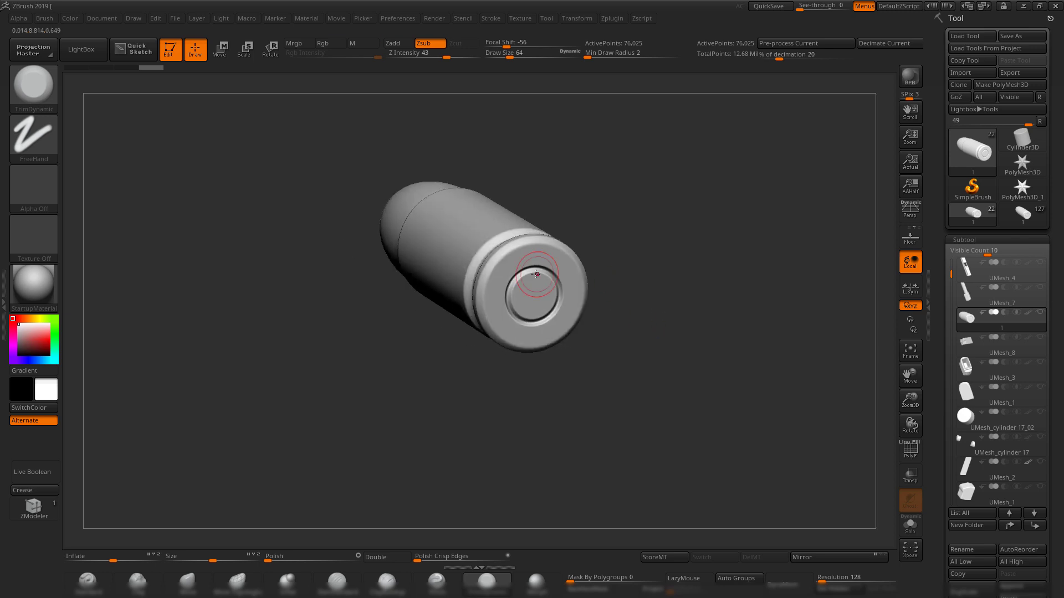
mouse_move(635, 277)
alt+mouse_down()
mouse_move(619, 308)
mouse_move(538, 285)
alt+mouse_up()
alt+drag(684, 286, 663, 249)
alt+drag(662, 250, 629, 235)
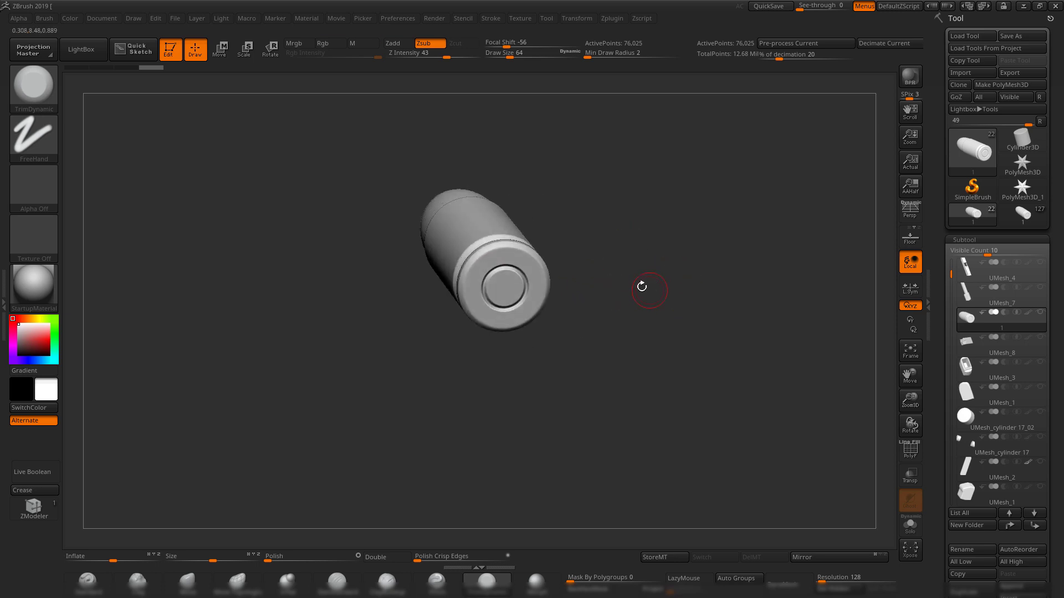
shift+drag(655, 285, 626, 261)
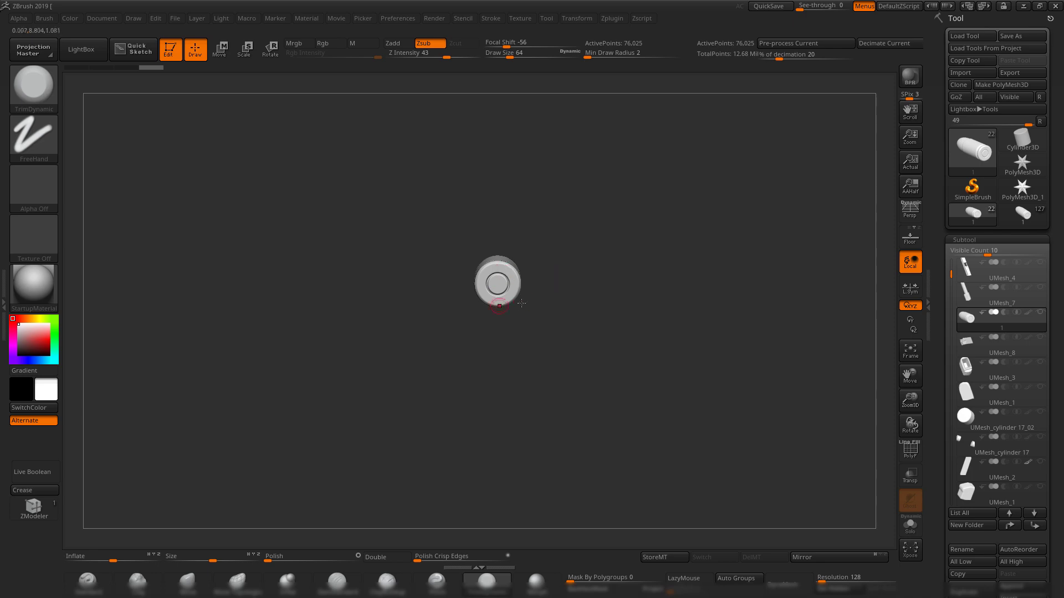